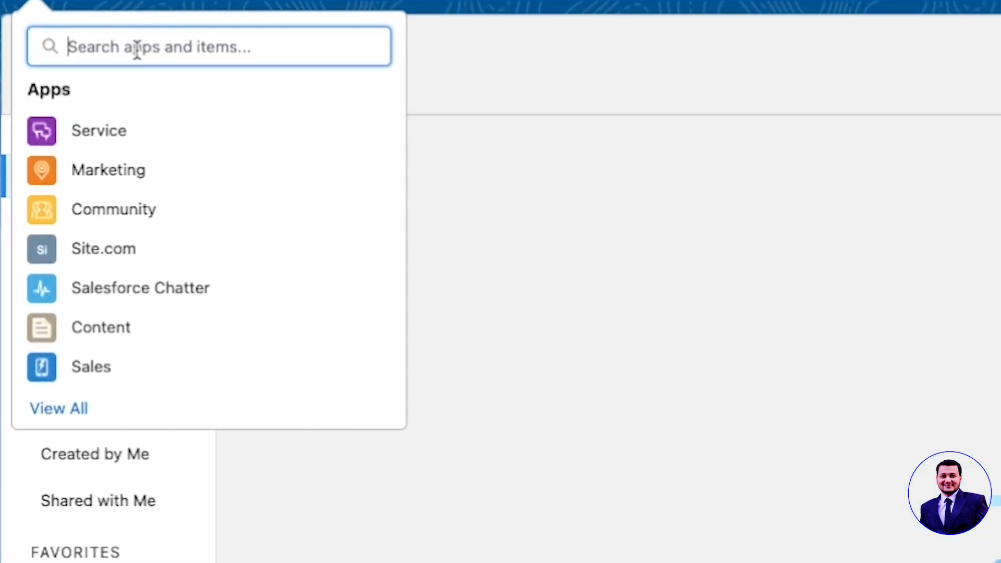
Search the available apps and items for "dash"
type("dash")
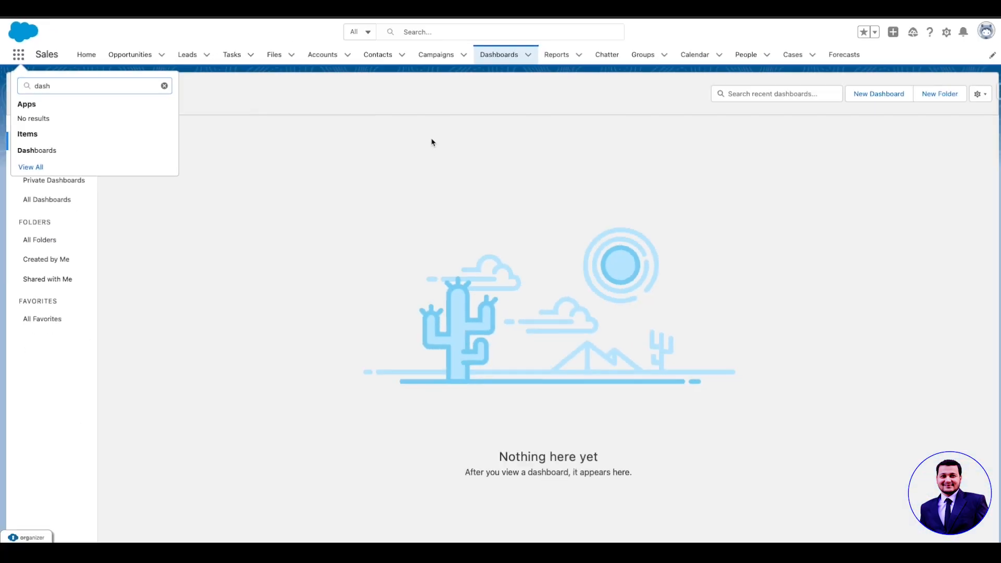
left_click(432, 142)
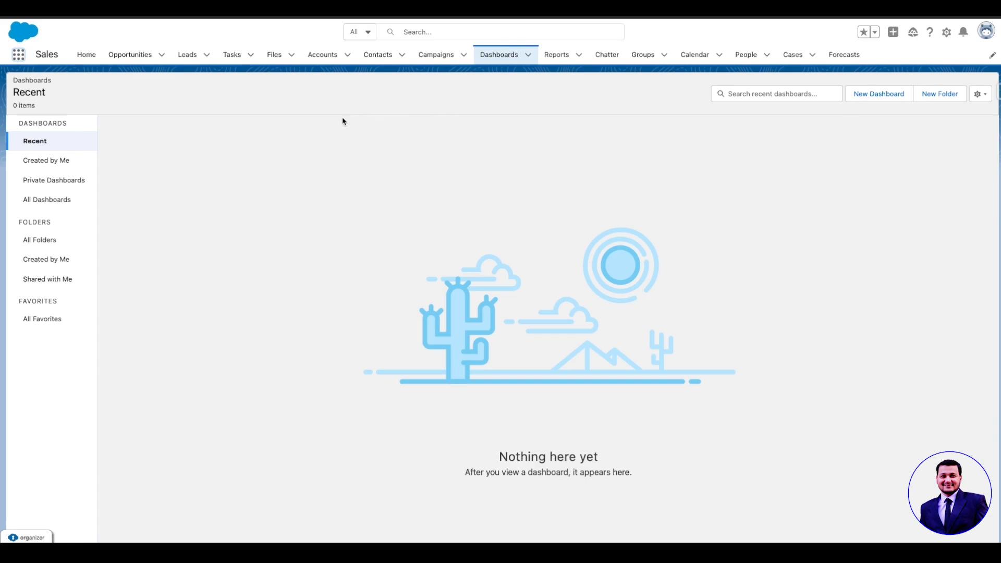
left_click(18, 54)
Create a new dashboard named "Training Dashboard" in the Private Dashboards folder
left_click(869, 102)
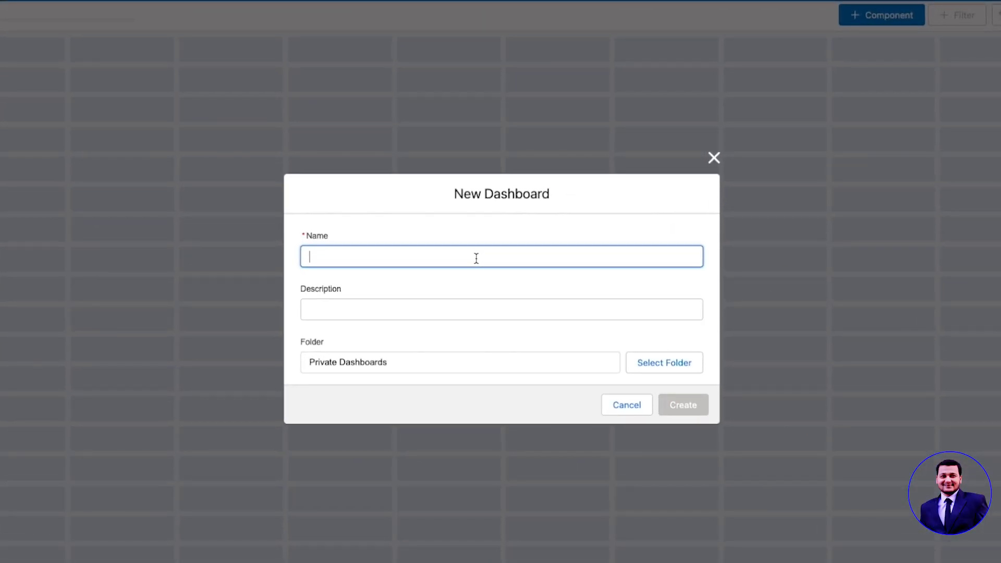
type("Training ")
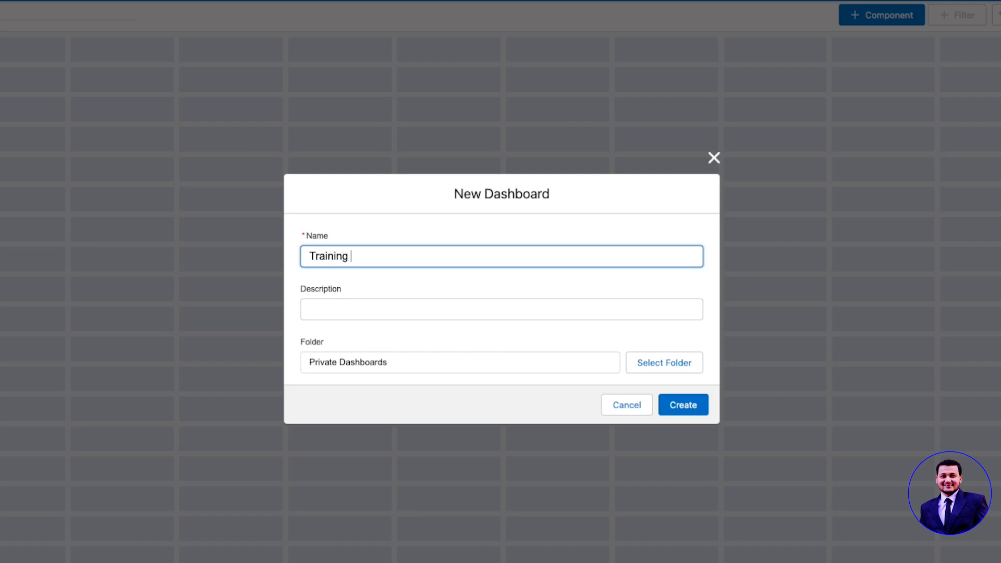
type("Dashboard")
key("Tab")
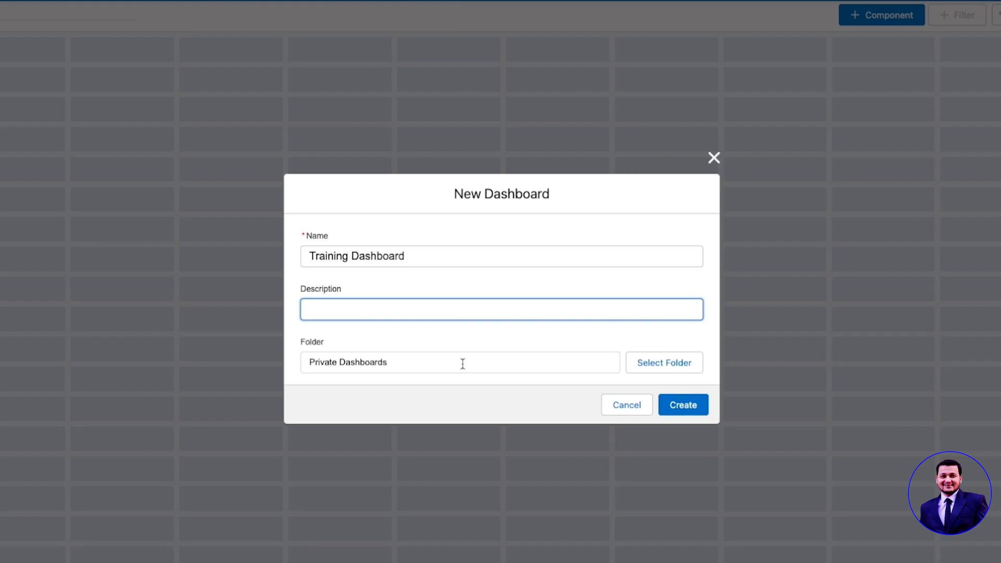
left_click(683, 404)
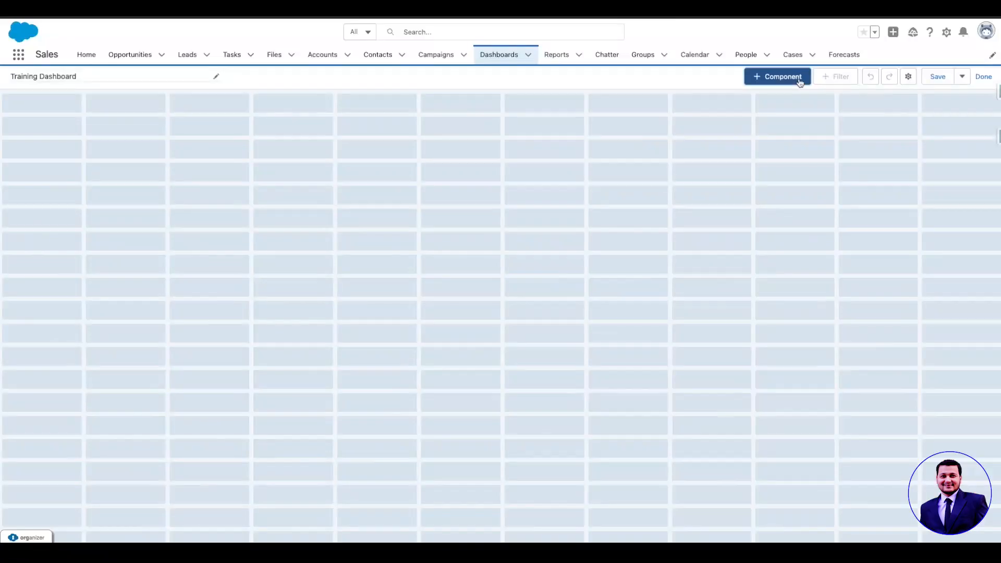
Start a new dashboard component based on the Tabular Report and display it as a gauge chart
left_click(787, 77)
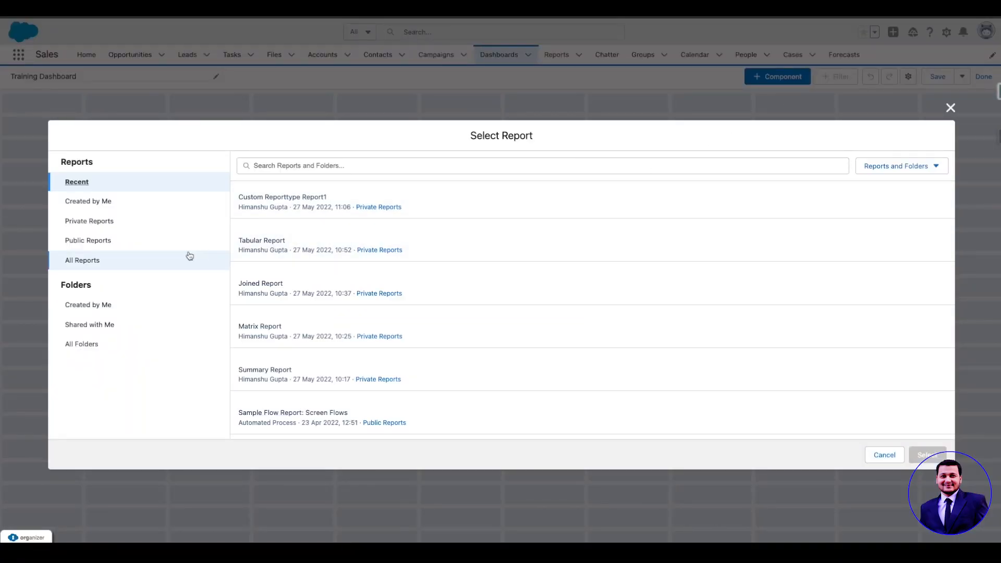
left_click(279, 252)
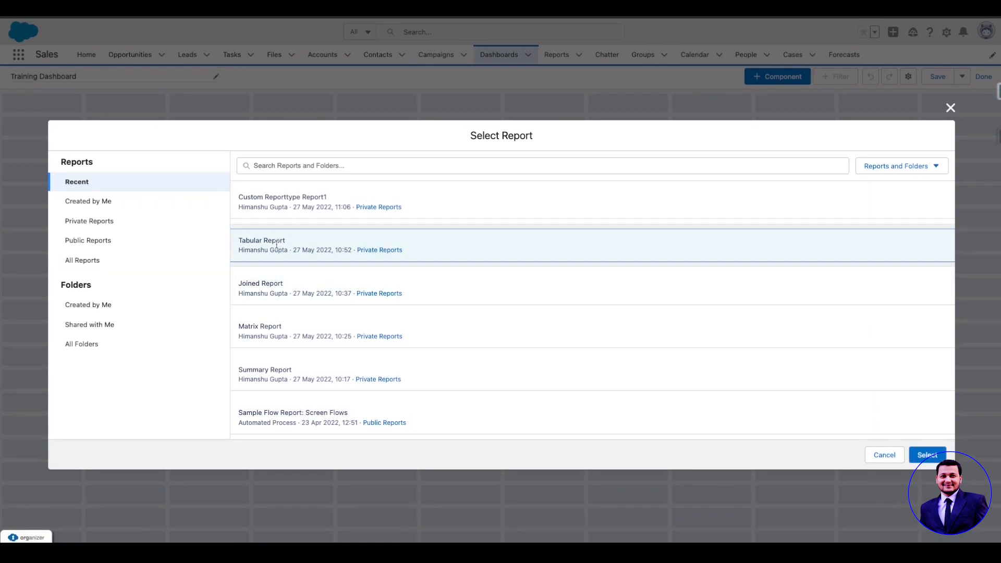
left_click(927, 455)
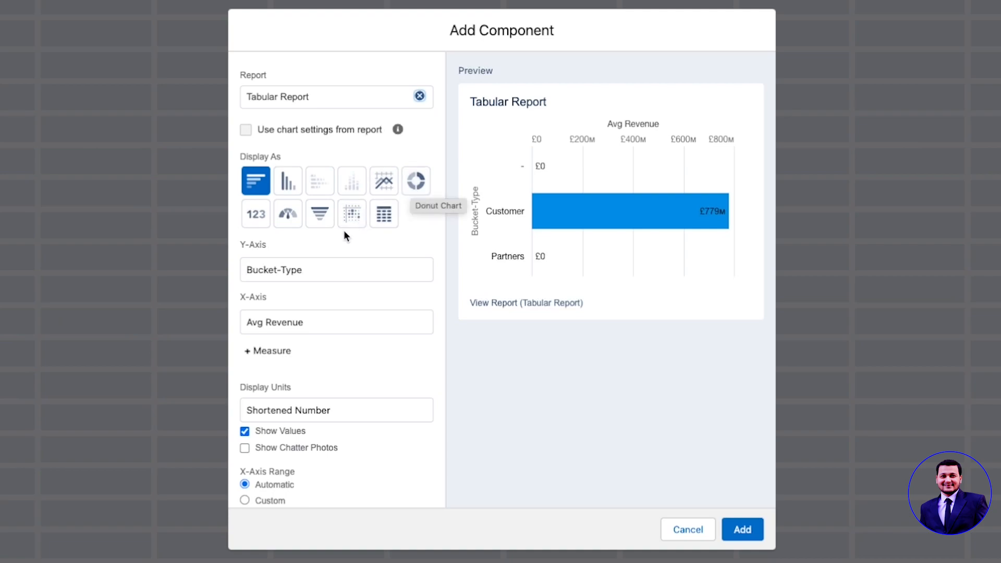
left_click(246, 220)
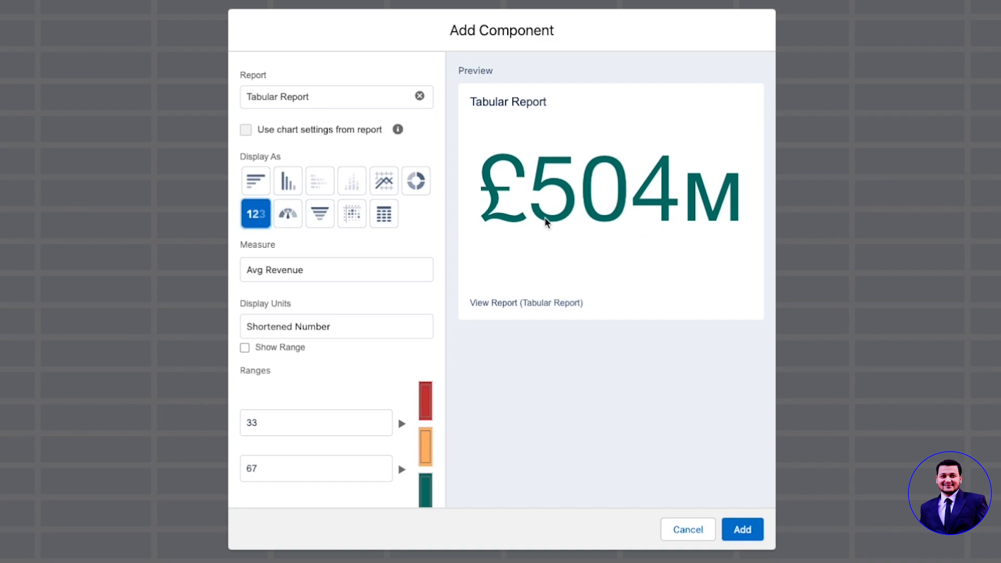
left_click(289, 222)
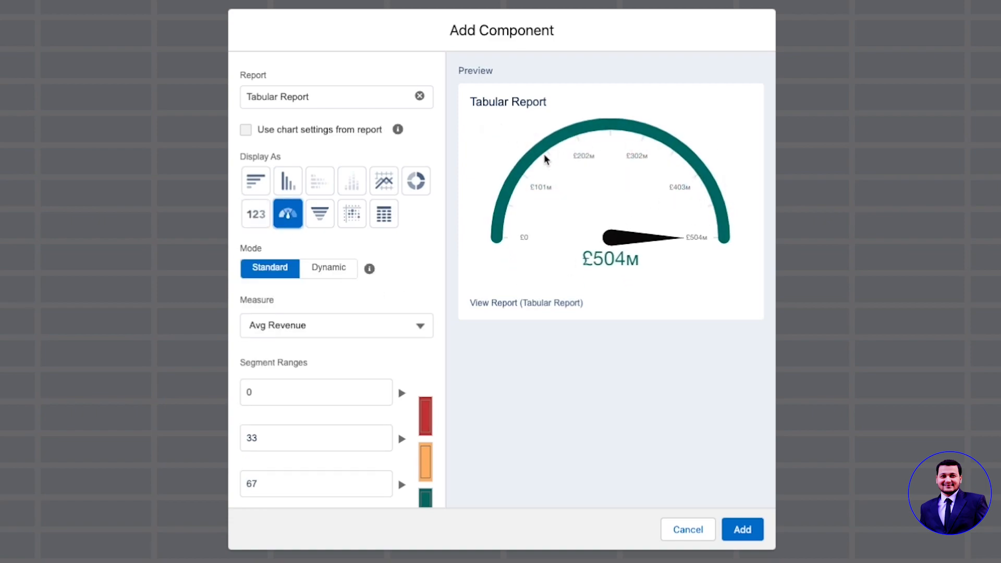
Set the gauge's segment range limits above zero to 3300000, 6700000 and 9000000
left_click_drag(266, 437, 239, 437)
left_click(263, 438)
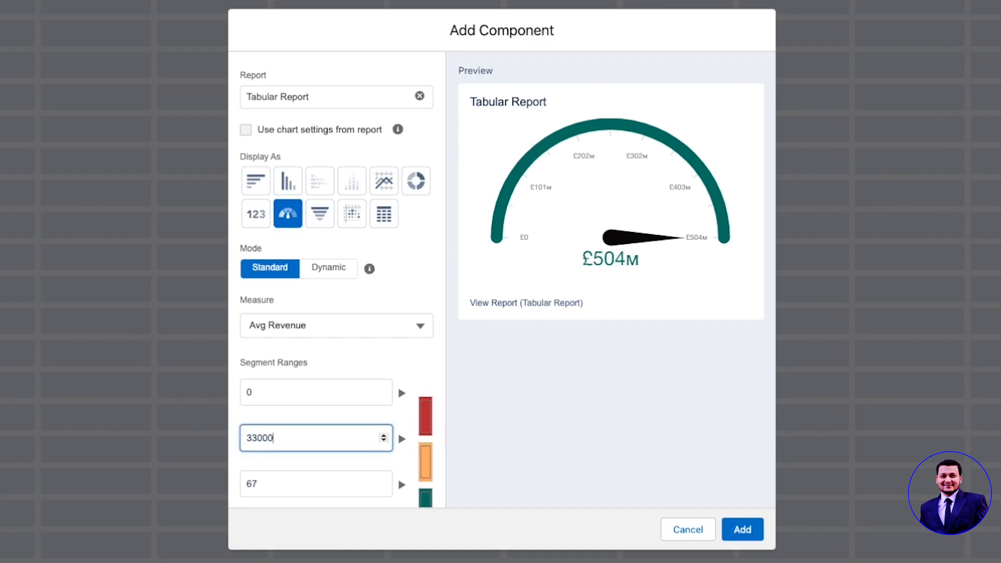
type("00000")
left_click(283, 480)
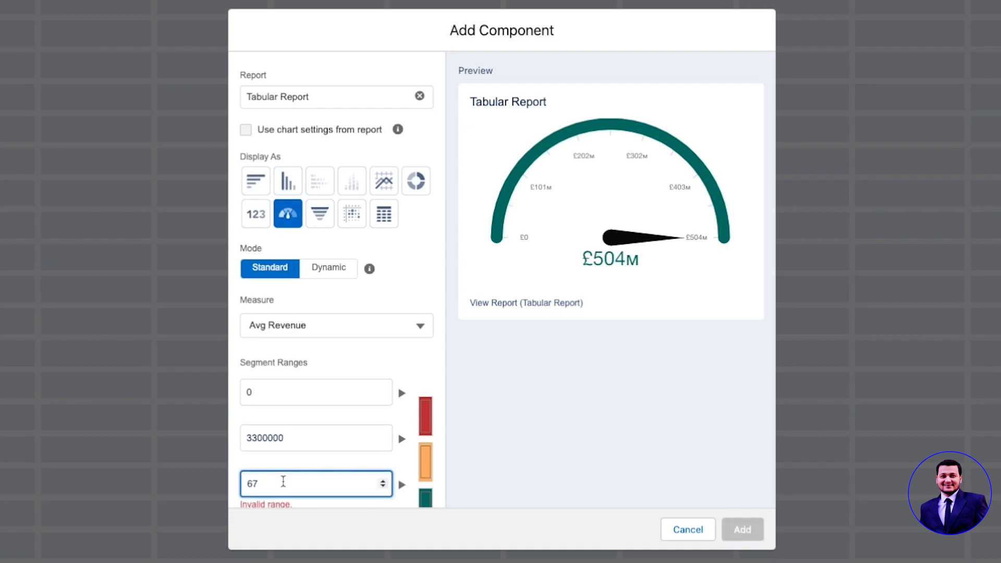
type("00000")
scroll(290, 212, "down", 5)
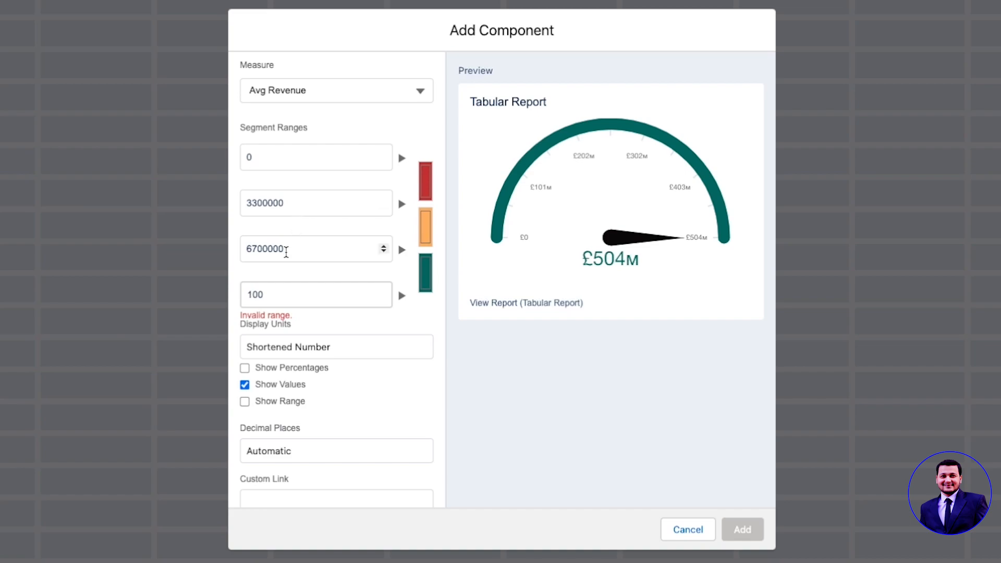
left_click(286, 295)
type("000")
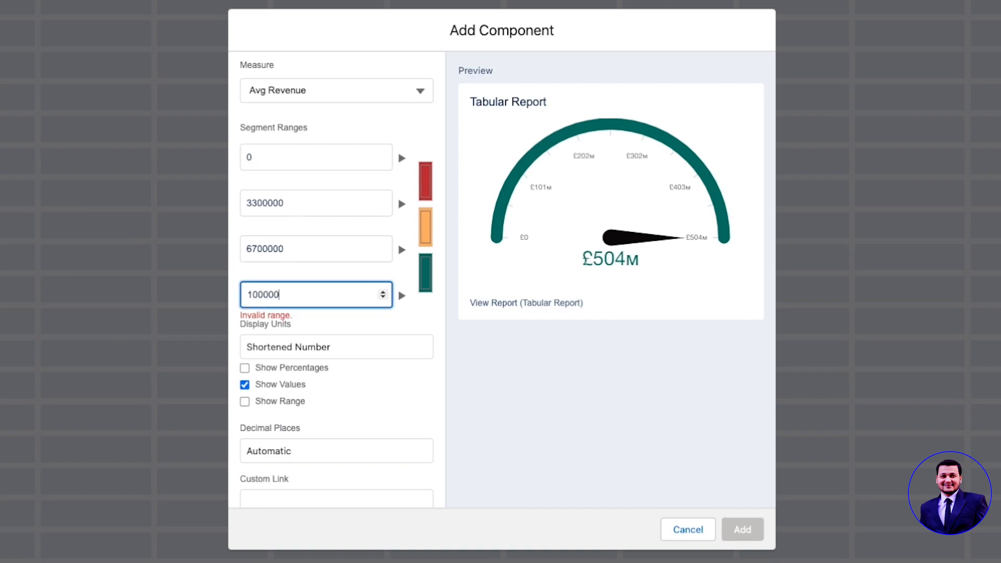
type("0")
left_click(319, 324)
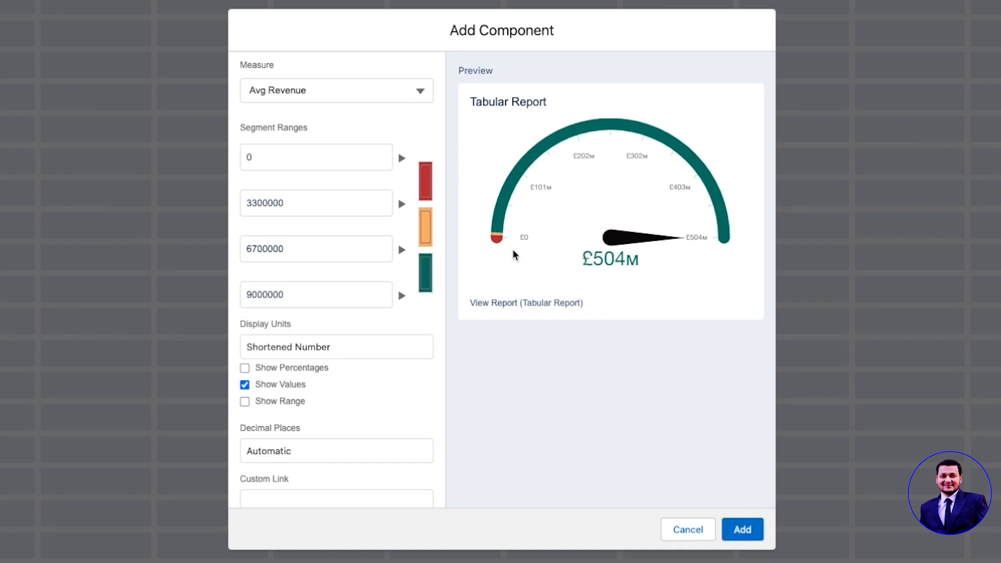
Raise the gauge's segment range limits to 330000000, 670000000 and 900000000
left_click(318, 206)
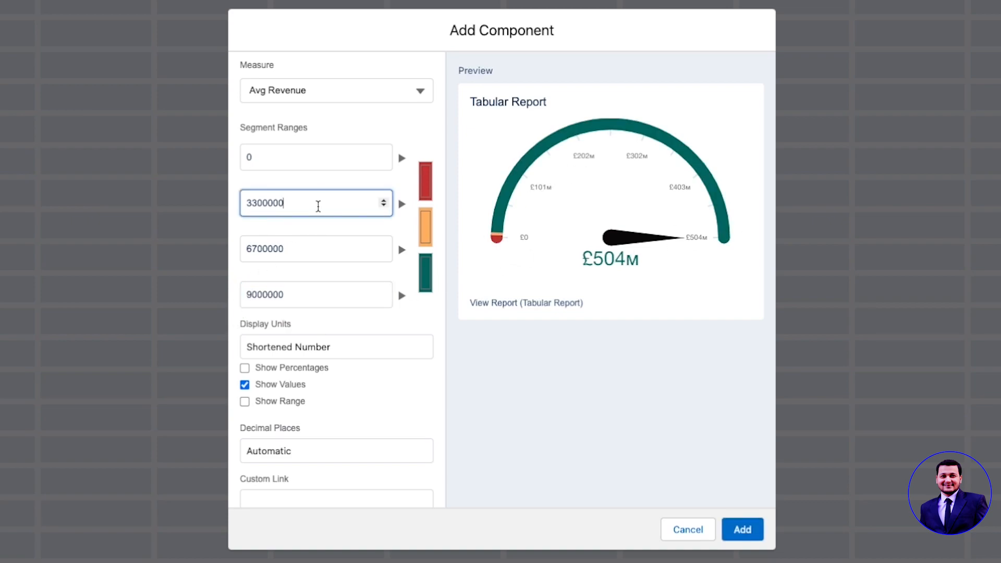
type("0")
left_click(305, 249)
type("0")
left_click(305, 289)
type("0")
left_click(307, 205)
type("00")
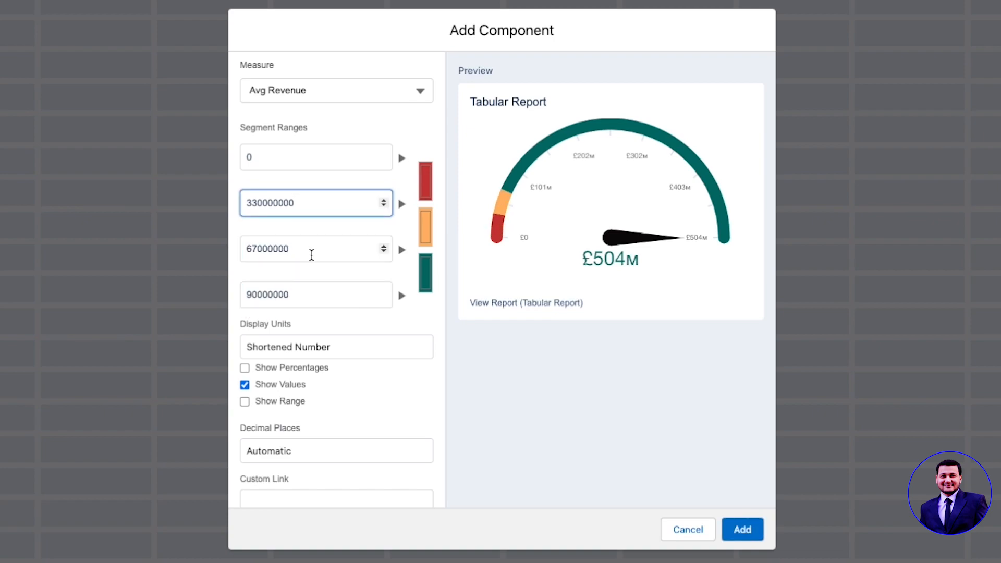
left_click(310, 253)
type("0")
left_click(310, 295)
type("0")
left_click(324, 321)
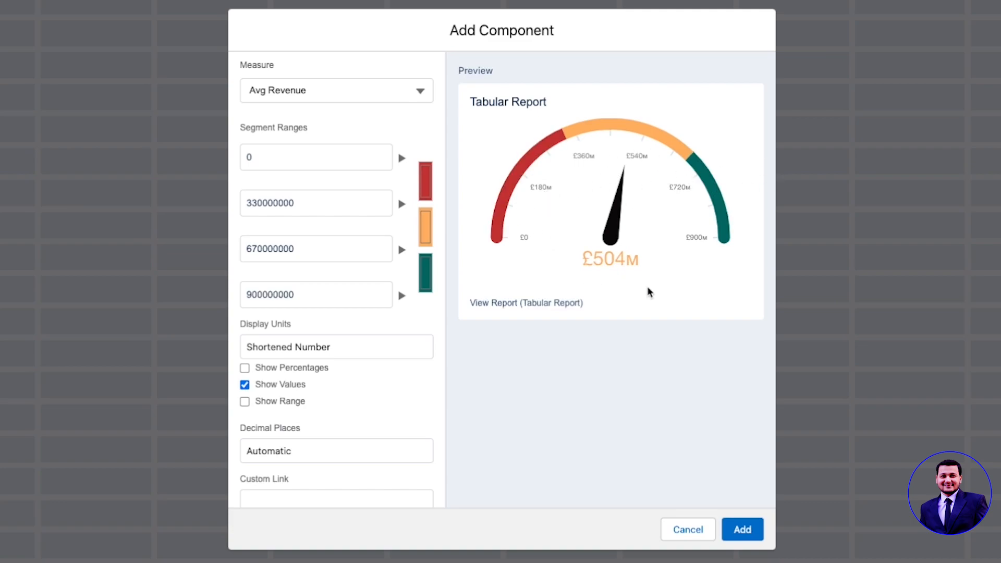
Try showing the percentages and then the range on the gauge, turning each option off again
left_click(312, 371)
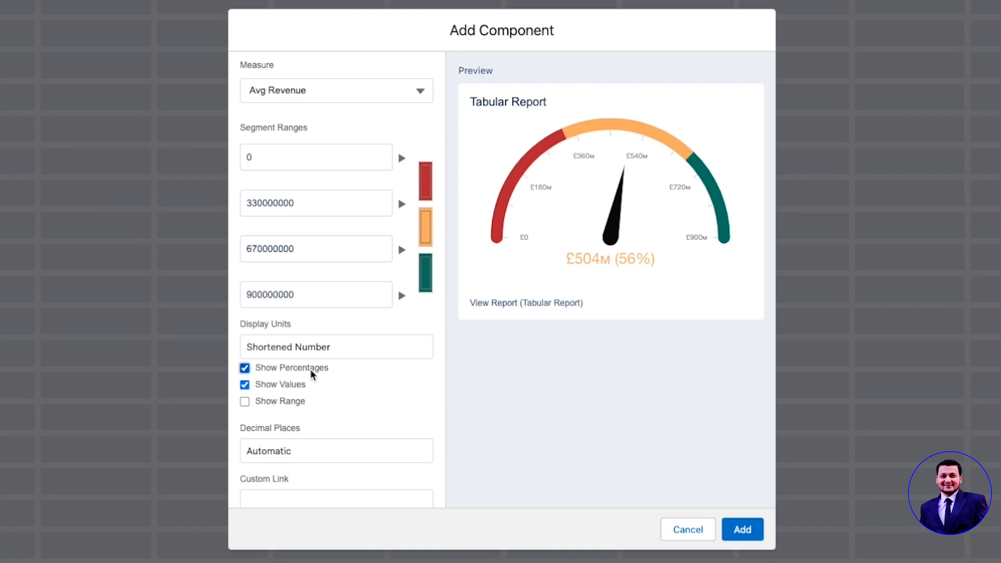
left_click(312, 371)
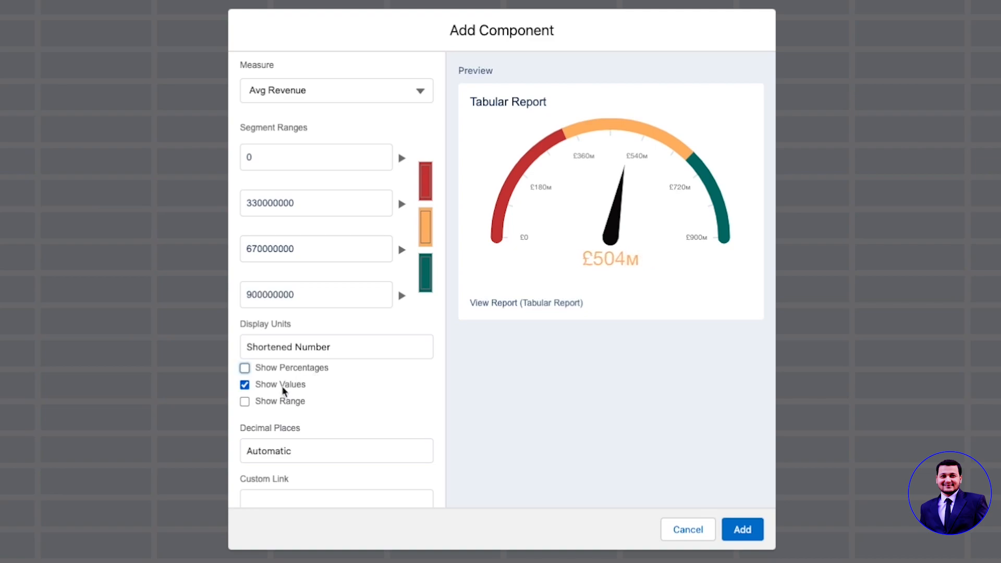
left_click(276, 405)
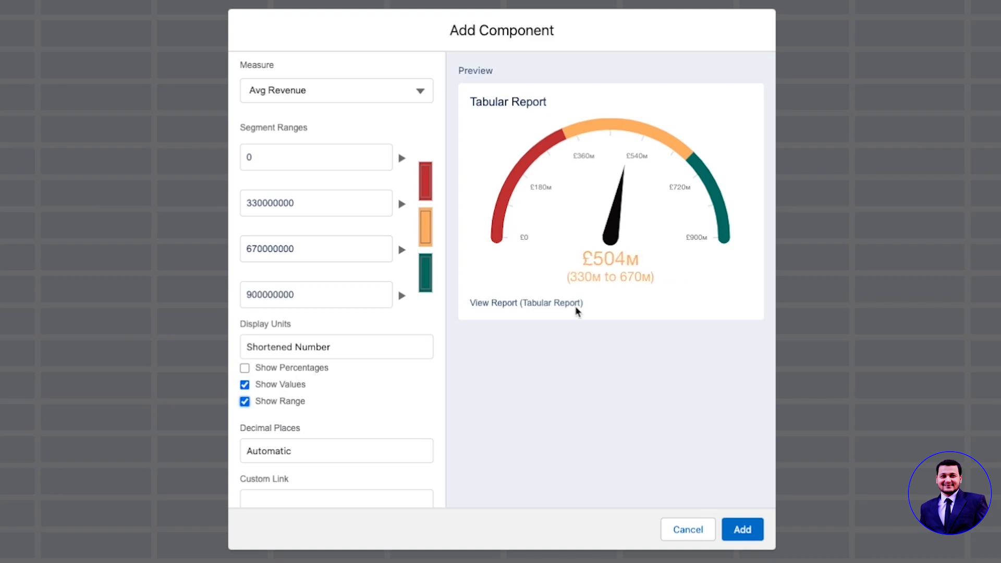
left_click(277, 405)
scroll(350, 409, "down", 2)
scroll(352, 410, "down", 1)
left_click(301, 237)
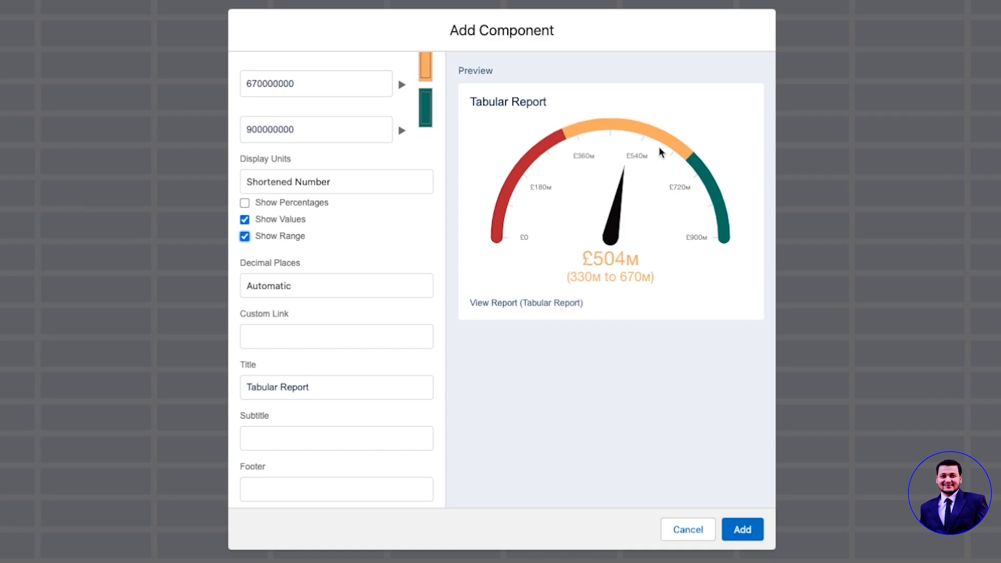
left_click(294, 240)
Replace the component's title with "Speedometer"
scroll(304, 329, "down", 2)
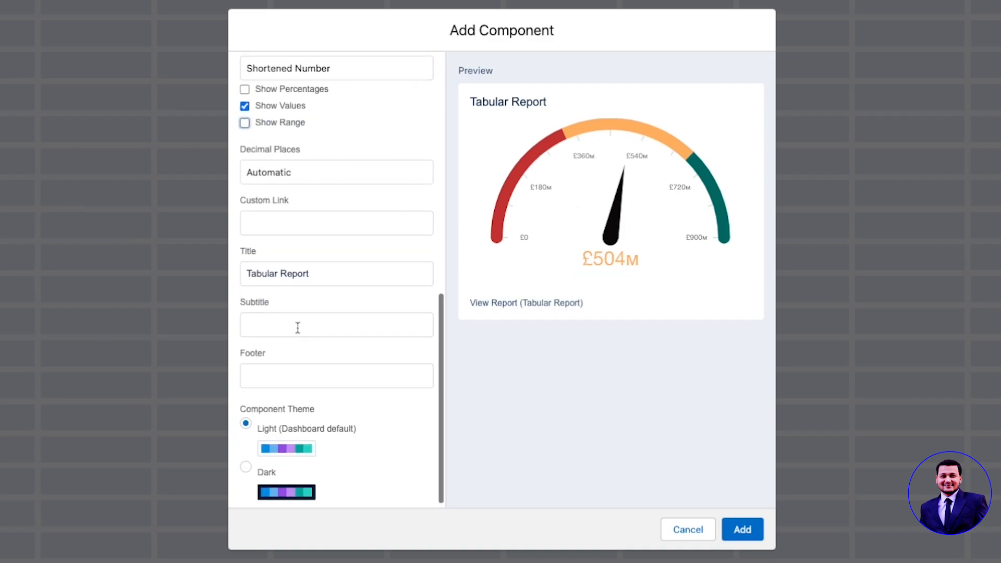
left_click_drag(326, 273, 228, 269)
key("BackSpace")
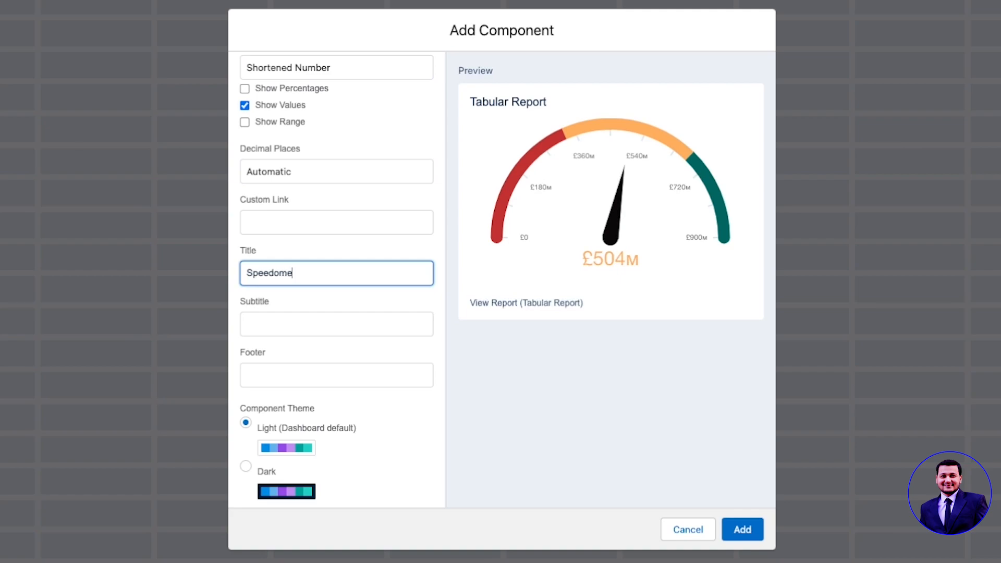
type("Speedometer")
Give the component the subtitle "This is a speedoemeter" and the footer "This is a footer"
left_click(289, 324)
type("This is a speedoeme")
key("Tab")
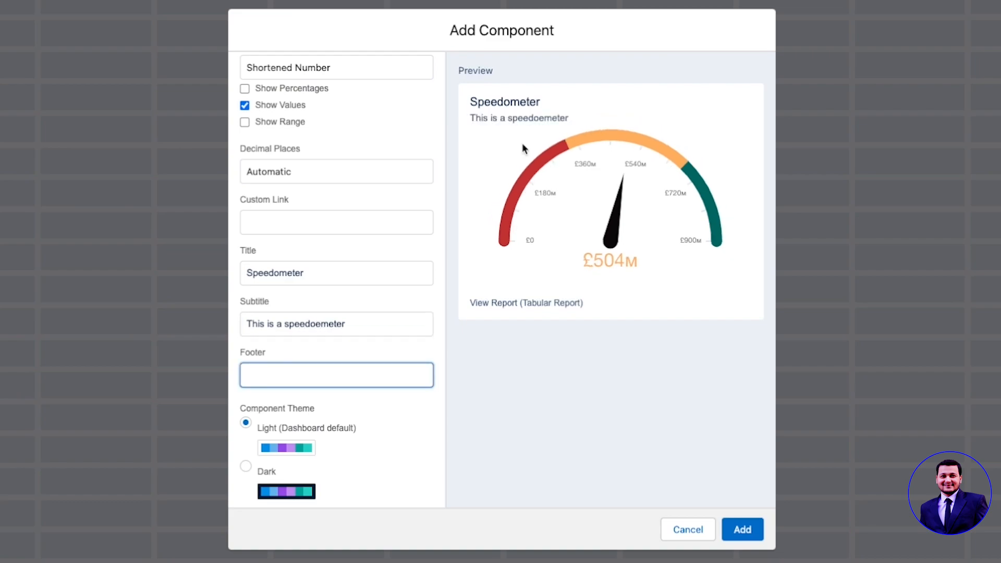
type("This is a footer")
key("Tab")
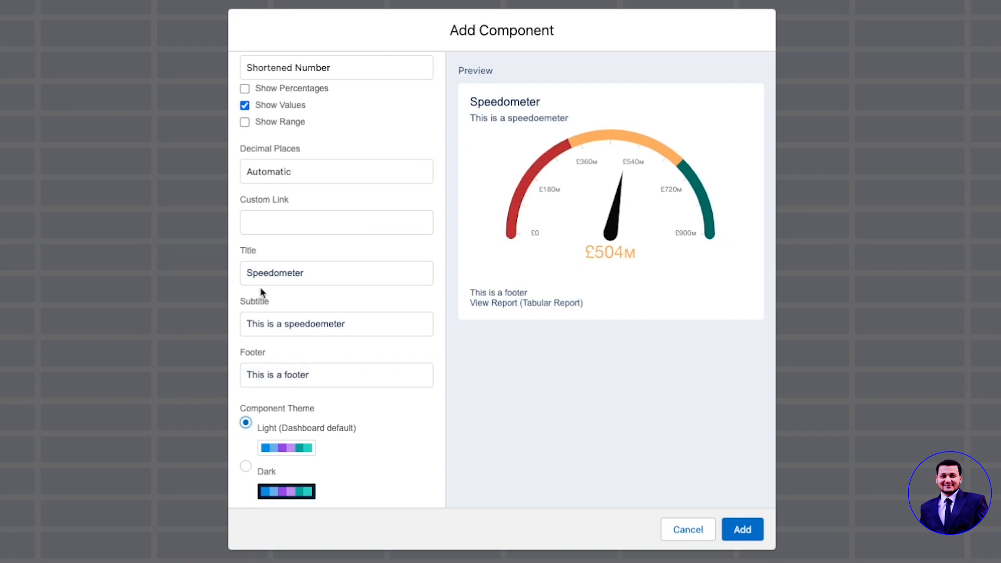
Change the gauge's measure to RECORD COUNT
scroll(297, 311, "up", 2)
left_click(265, 271)
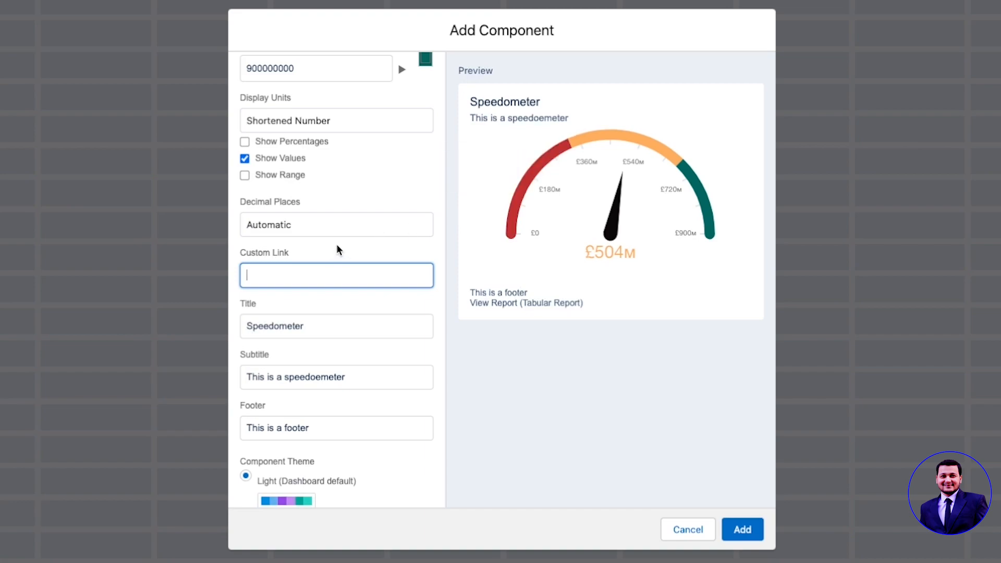
scroll(336, 244, "up", 15)
left_click(391, 266)
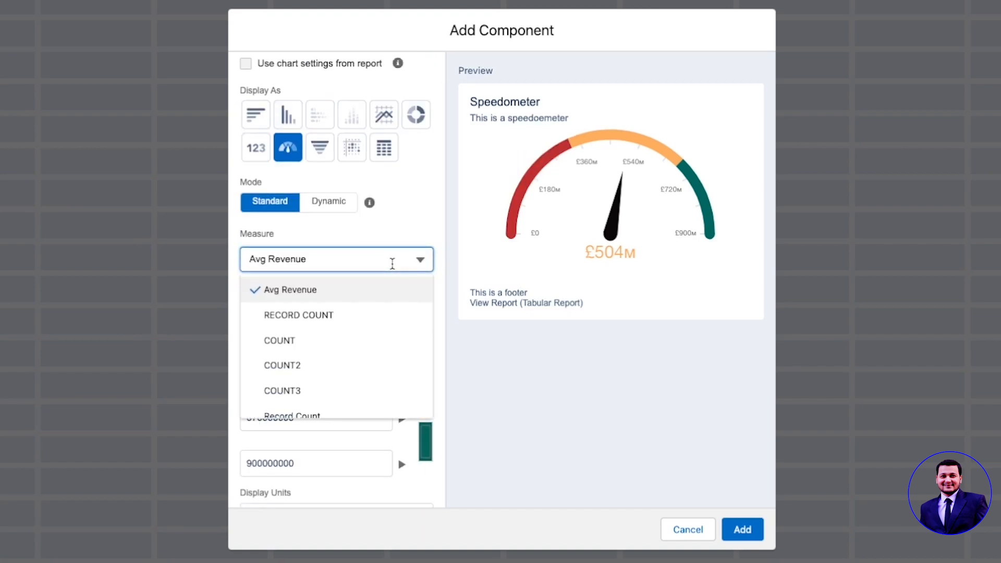
left_click(292, 284)
left_click(301, 258)
left_click(287, 315)
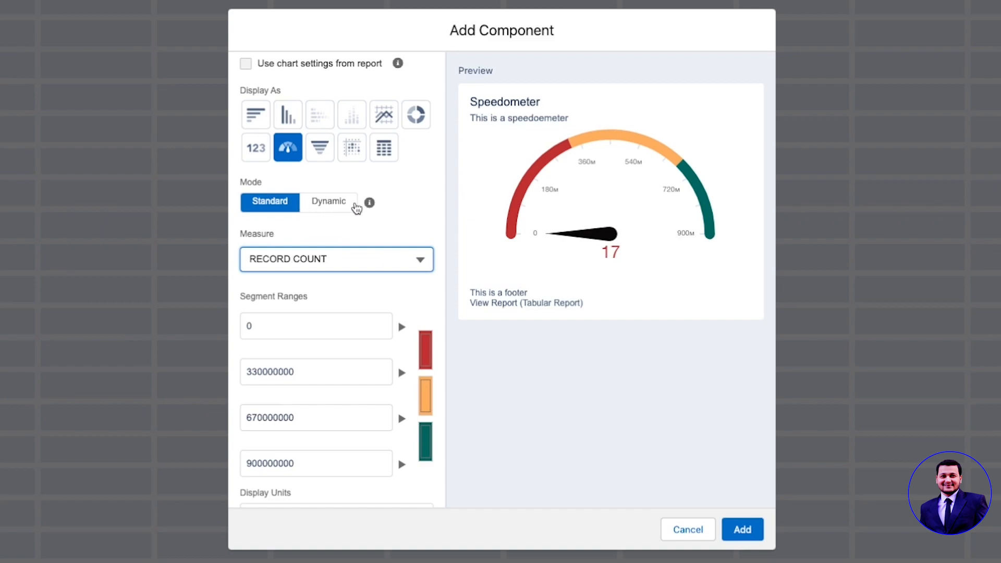
Read the explanation of the gauge's mode option and switch the gauge from Standard to Dynamic mode
left_click(369, 204)
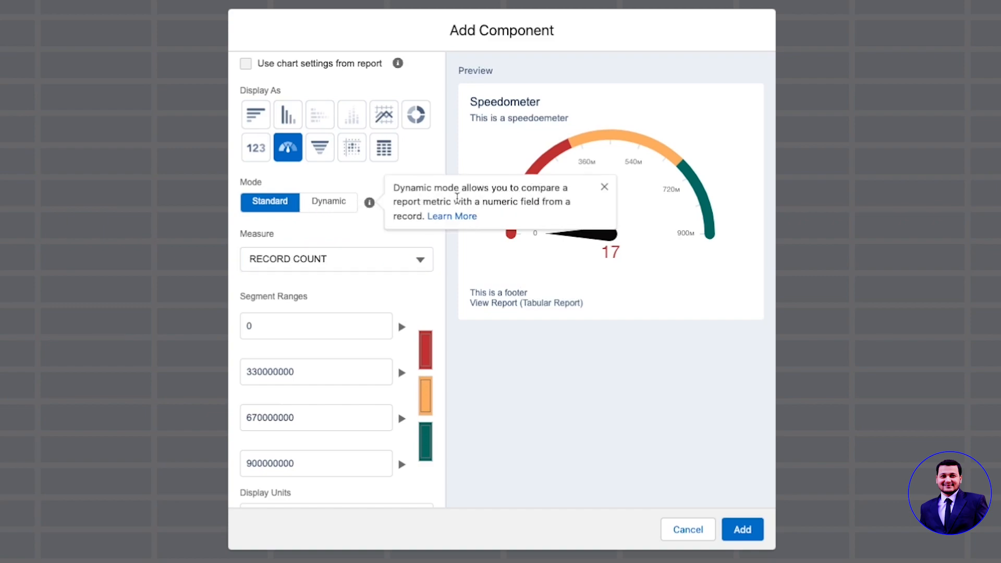
left_click_drag(458, 202, 567, 219)
left_click(329, 232)
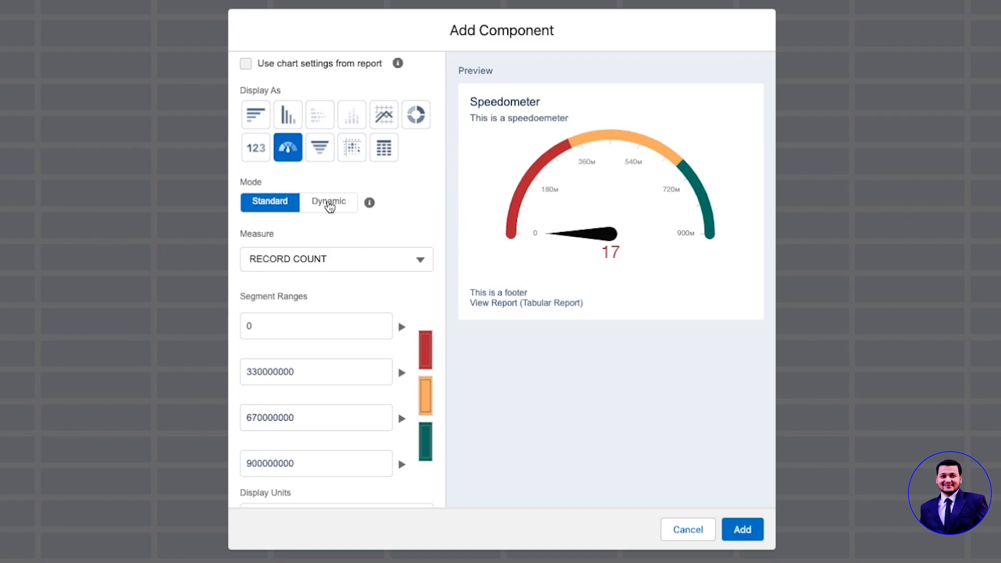
left_click(329, 204)
scroll(260, 258, "down", 3)
Set the chart target to the Annual Revenue field of the Account record TEST ACCOUNT 1
left_click(272, 256)
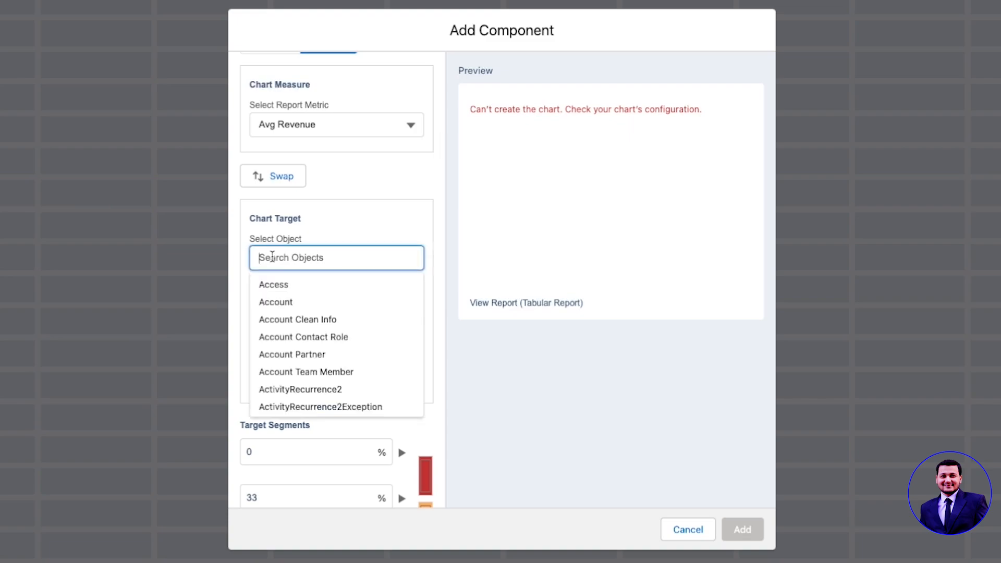
left_click(296, 303)
left_click(297, 304)
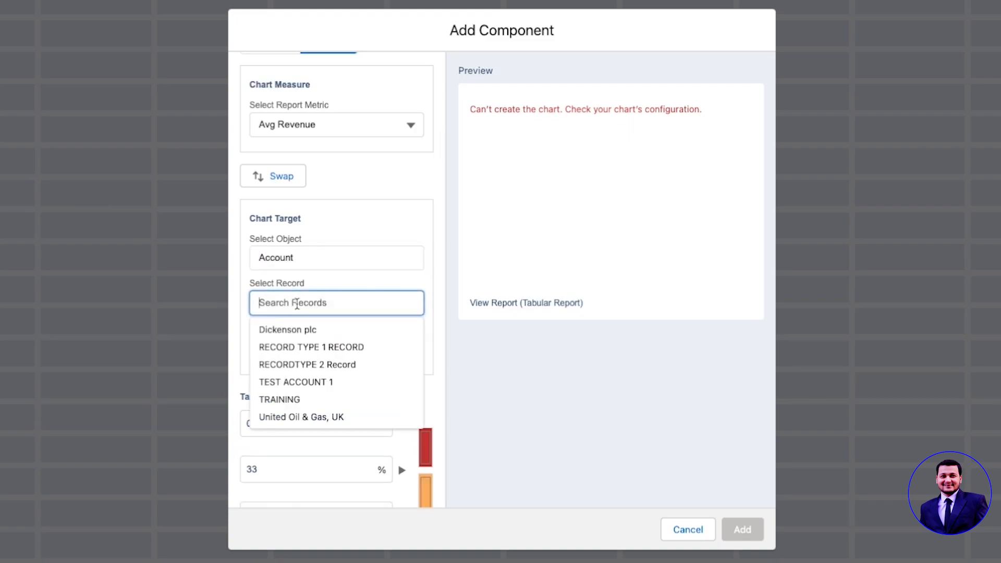
left_click(330, 383)
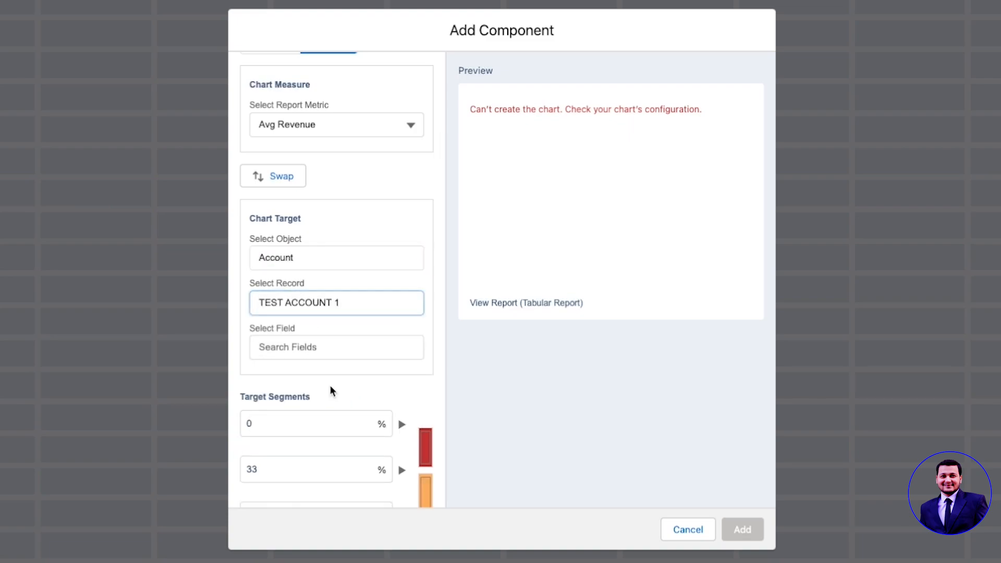
left_click(282, 355)
left_click(296, 374)
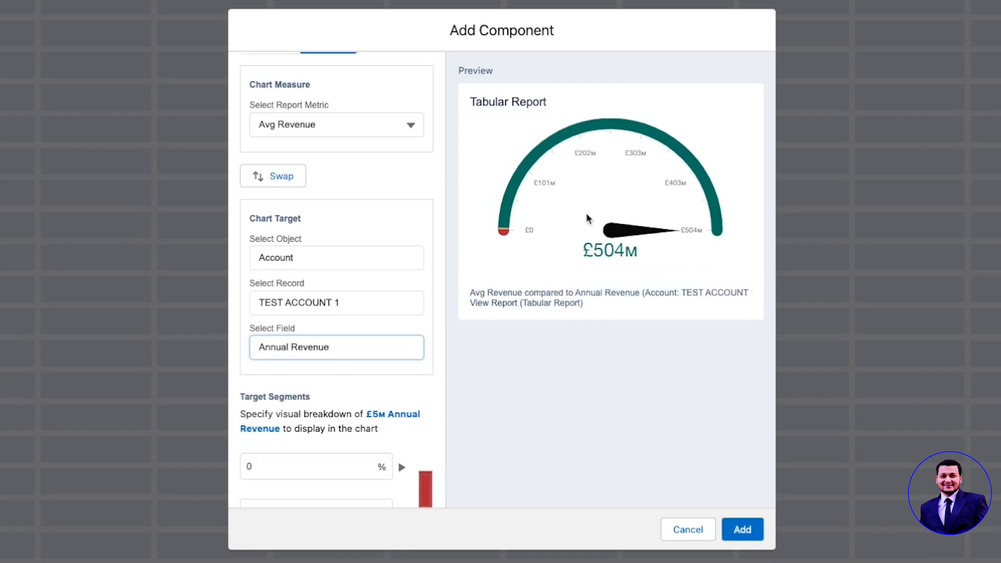
Set the second target segment boundary to 30% and show the range on the gauge
scroll(367, 387, "down", 5)
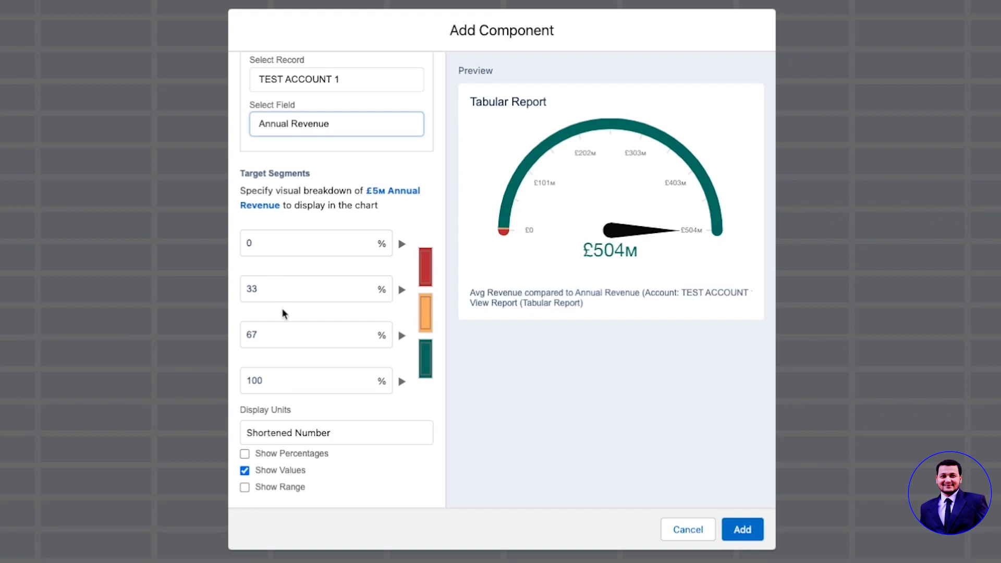
left_click(271, 294)
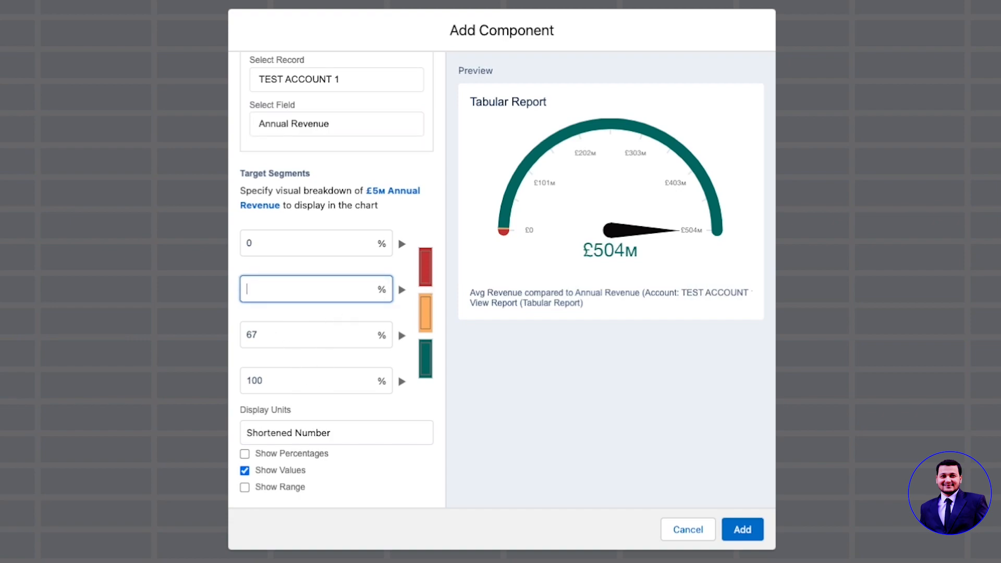
left_click(308, 323)
scroll(342, 401, "down", 3)
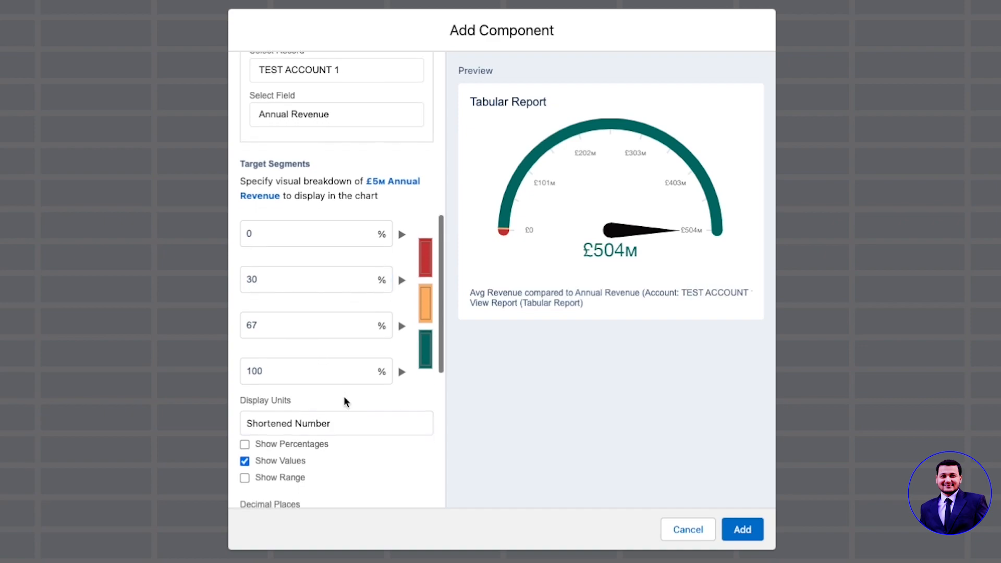
left_click(276, 306)
scroll(325, 347, "down", 3)
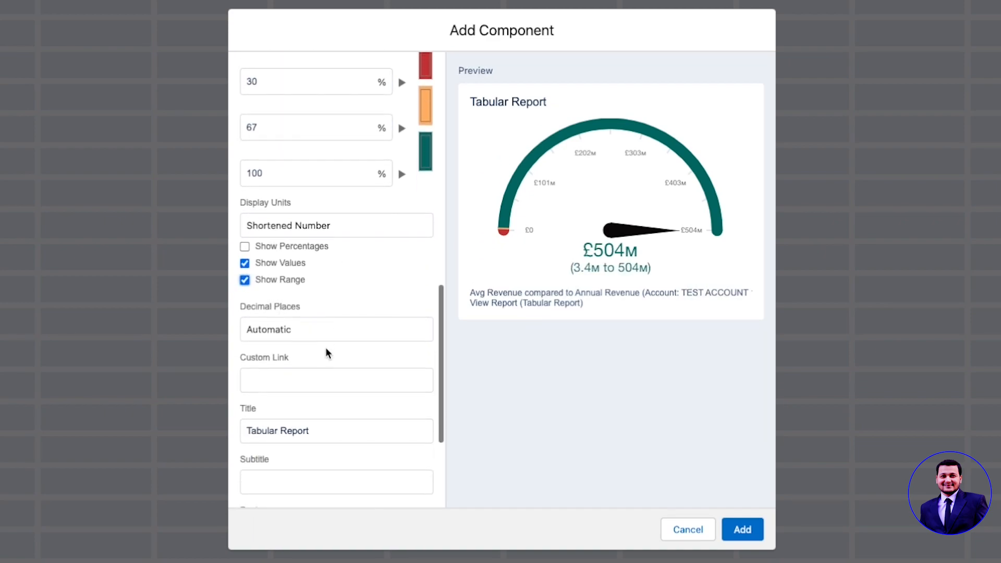
Replace the component's title with "Speedometer" and copy the same text into the subtitle
triple_click(322, 261)
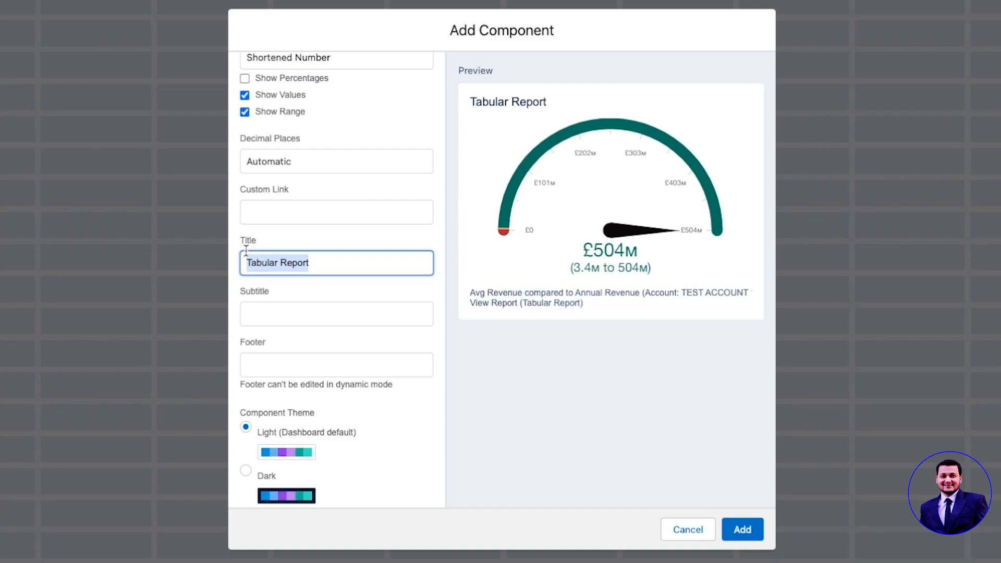
type("Spee")
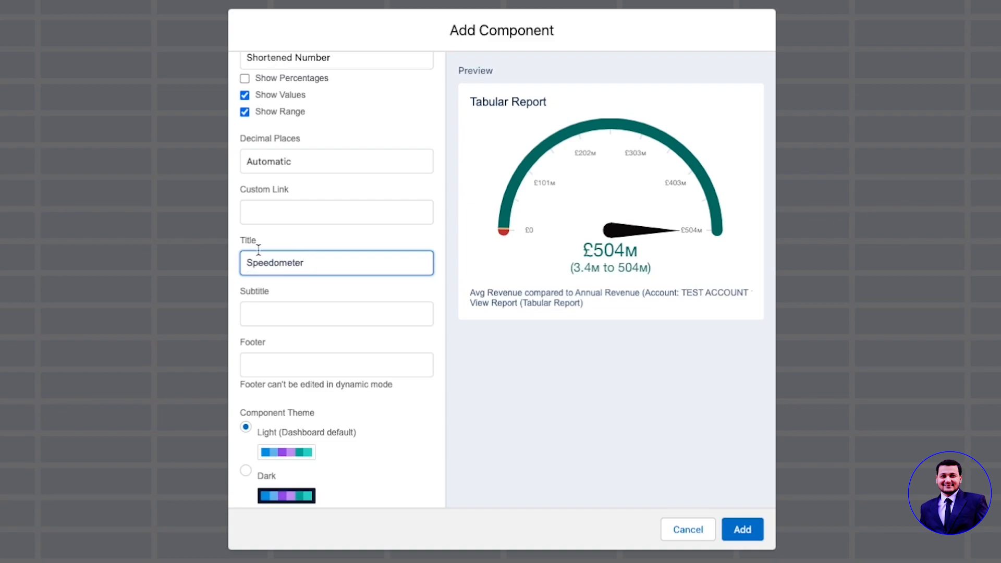
type("dometer")
left_click_drag(314, 262, 229, 262)
key("ctrl+c")
left_click(290, 315)
key("ctrl+v")
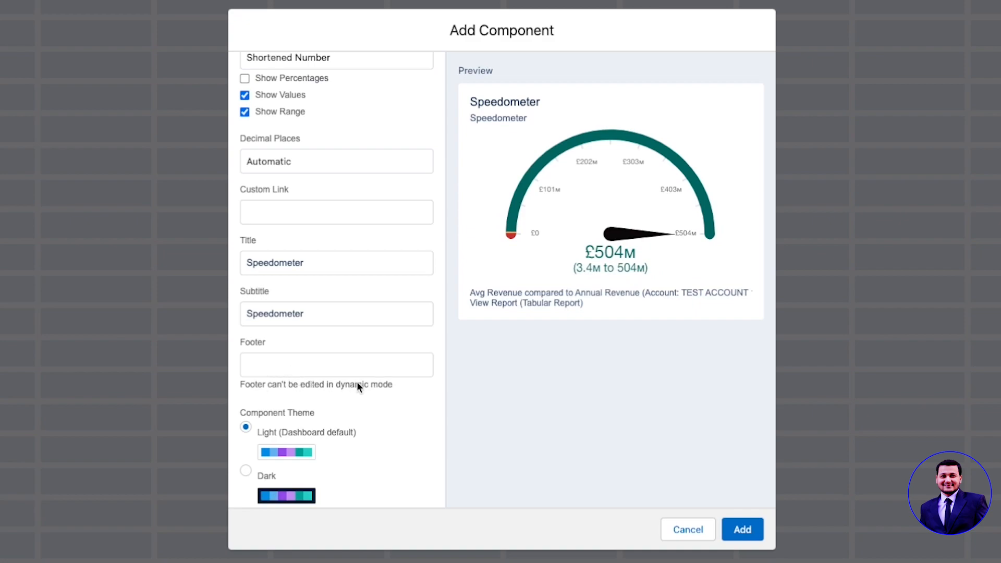
Try the Dark component theme, return to Light, and add the gauge to the dashboard
left_click(246, 471)
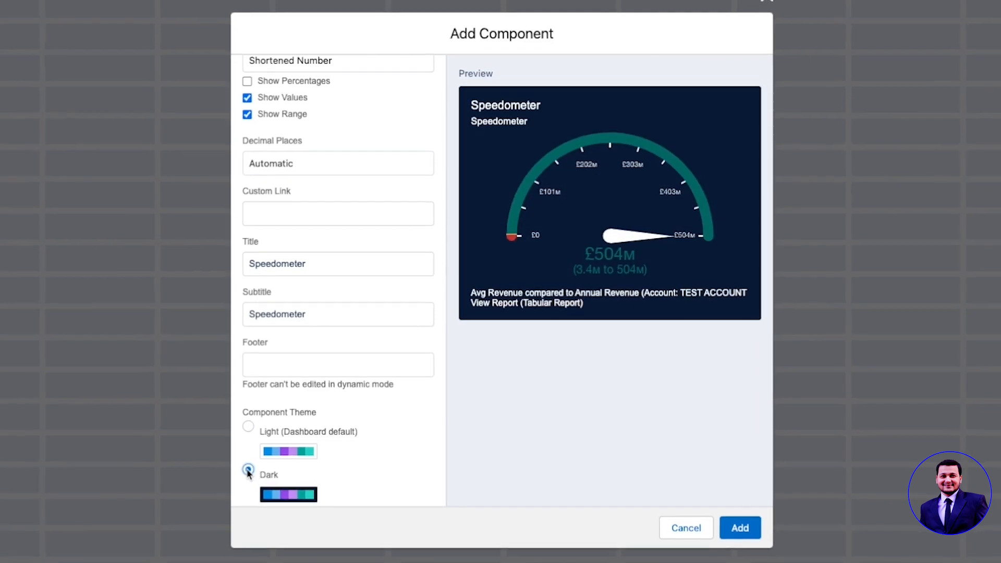
left_click(263, 425)
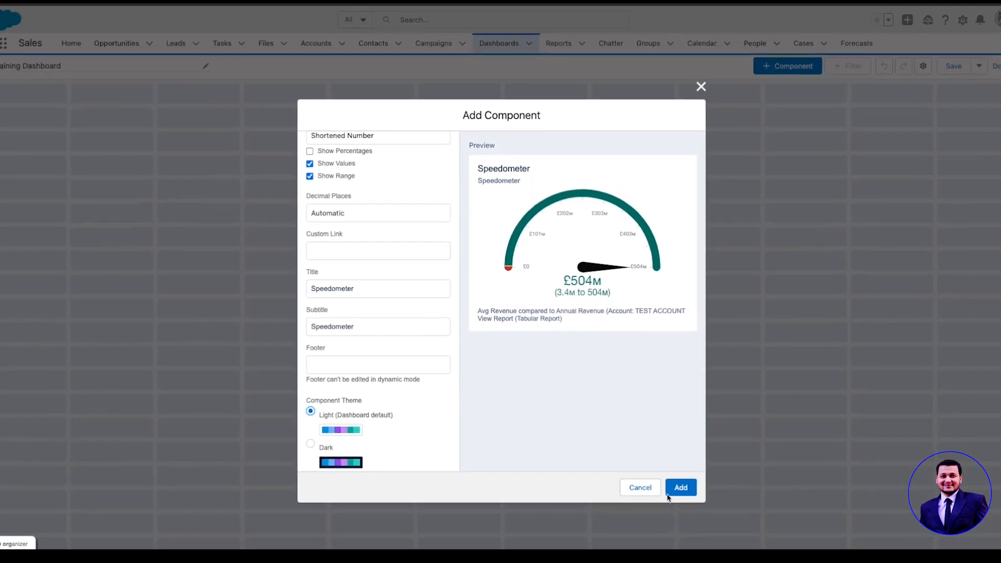
left_click(678, 487)
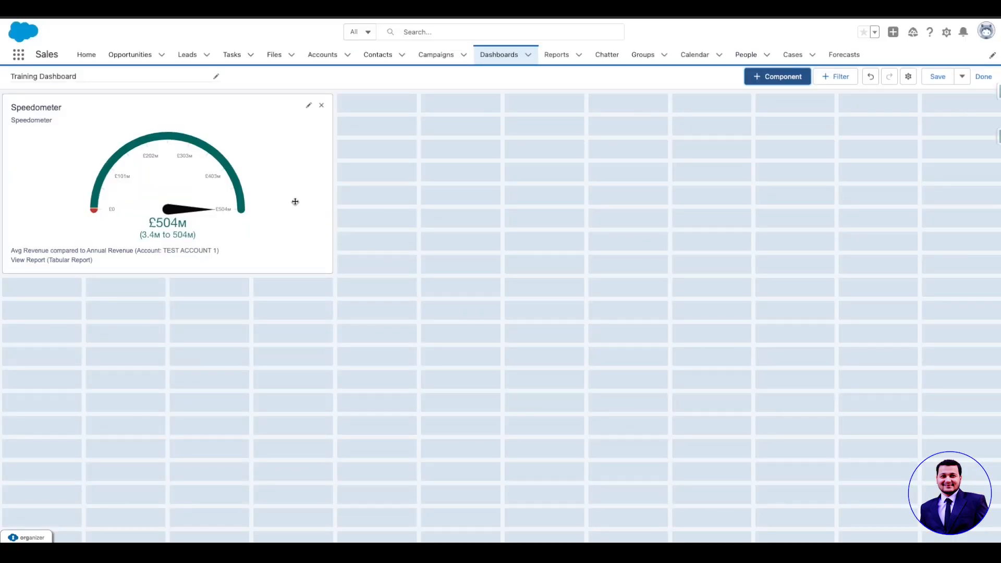
Resize the Speedometer component to about four columns by nine rows, and try moving it across the grid and back to the upper-left corner
left_click_drag(333, 200, 334, 205)
left_click_drag(334, 275, 250, 207)
left_click_drag(125, 206, 122, 244)
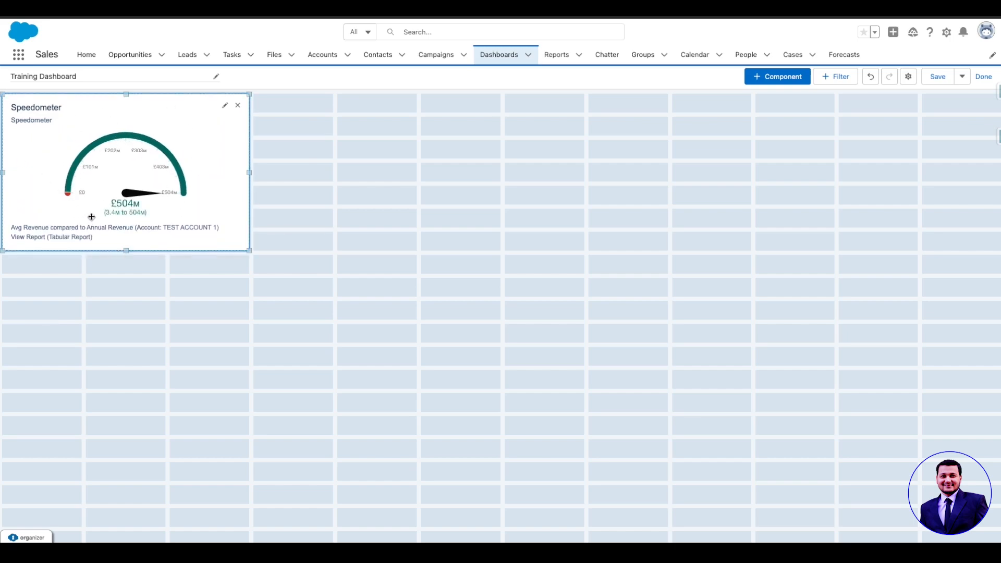
left_click_drag(248, 251, 79, 182)
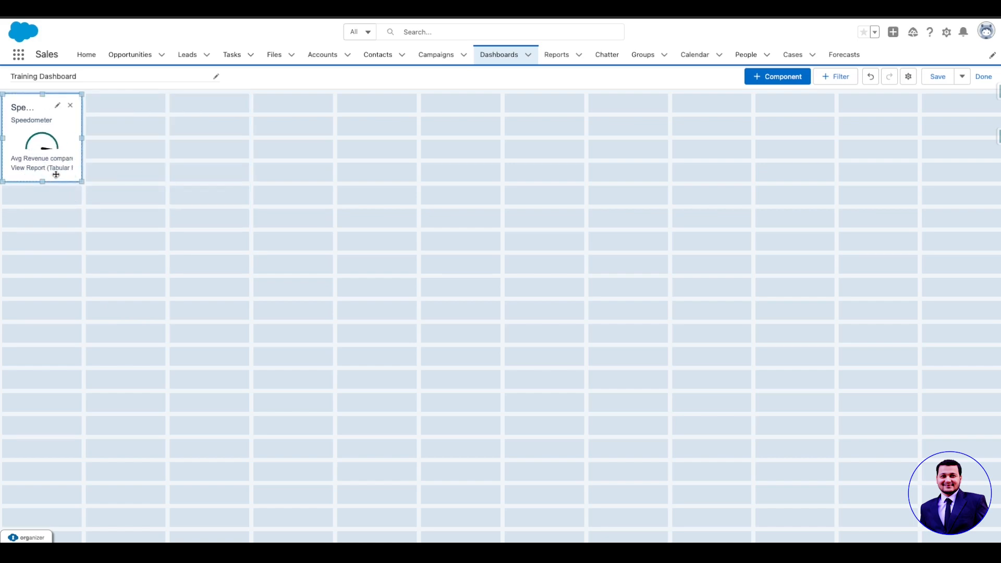
left_click_drag(82, 181, 336, 282)
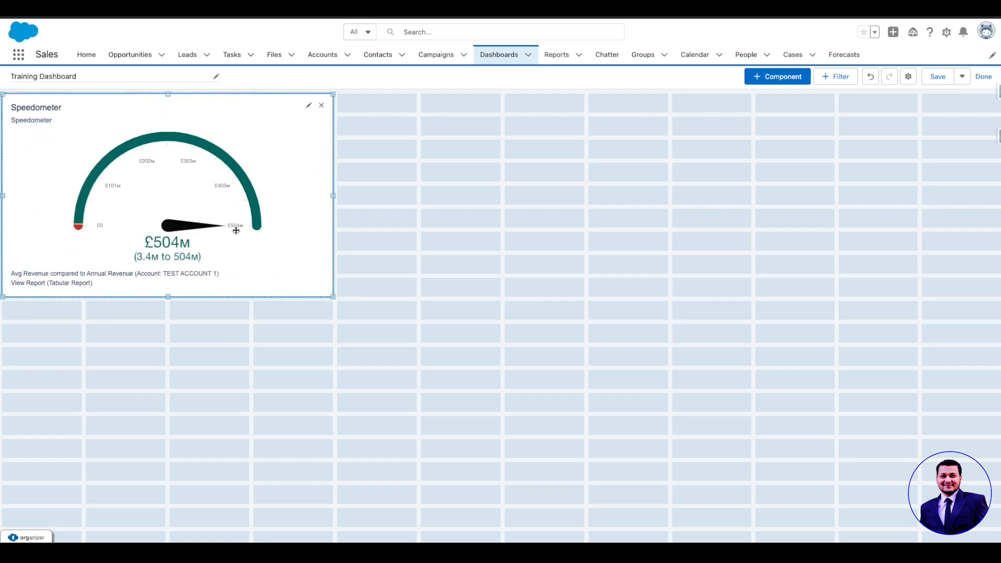
left_click_drag(221, 206, 712, 330)
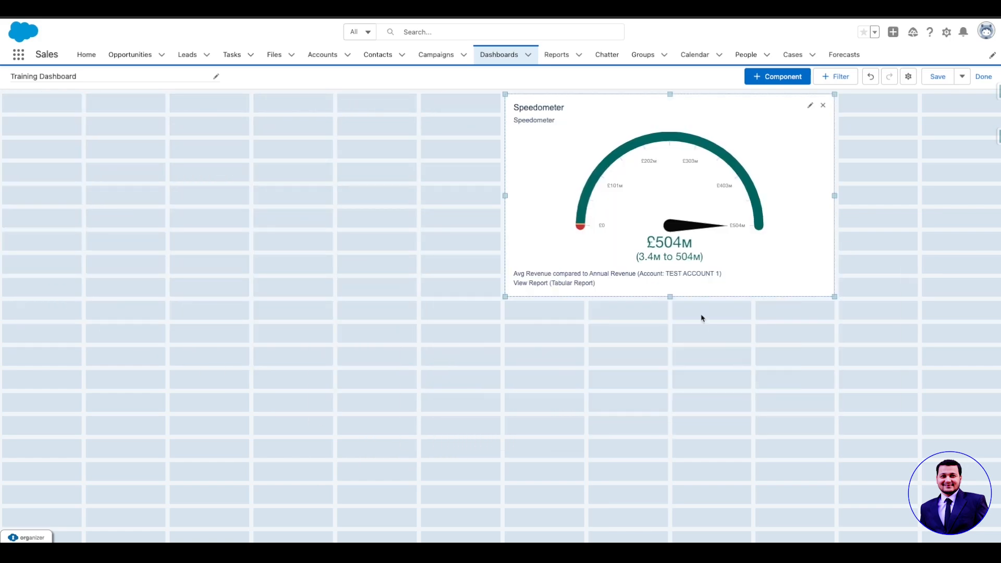
left_click_drag(678, 183, 164, 197)
Start a new dashboard component from the Summary Report and display it as a vertical bar chart
left_click(777, 76)
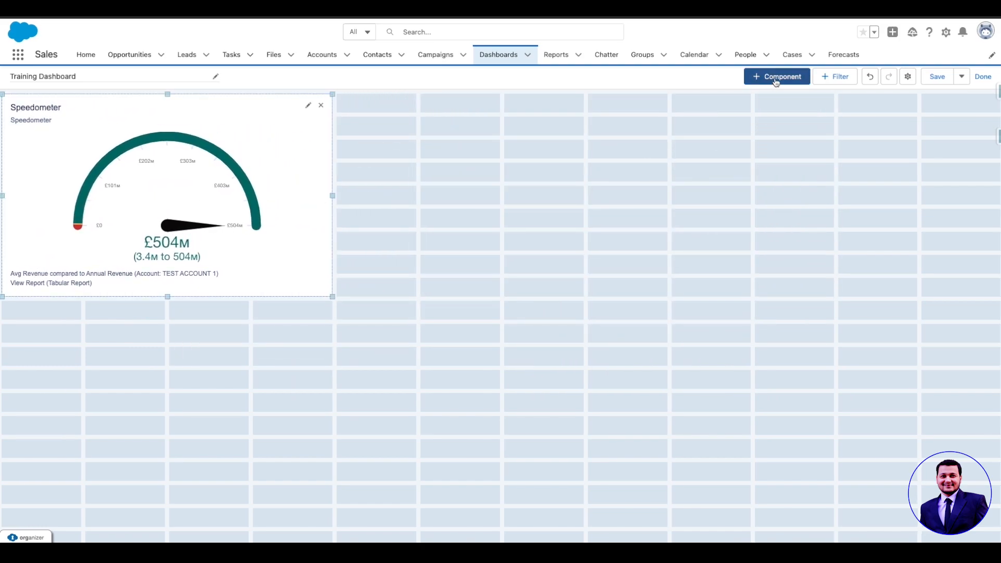
left_click(301, 378)
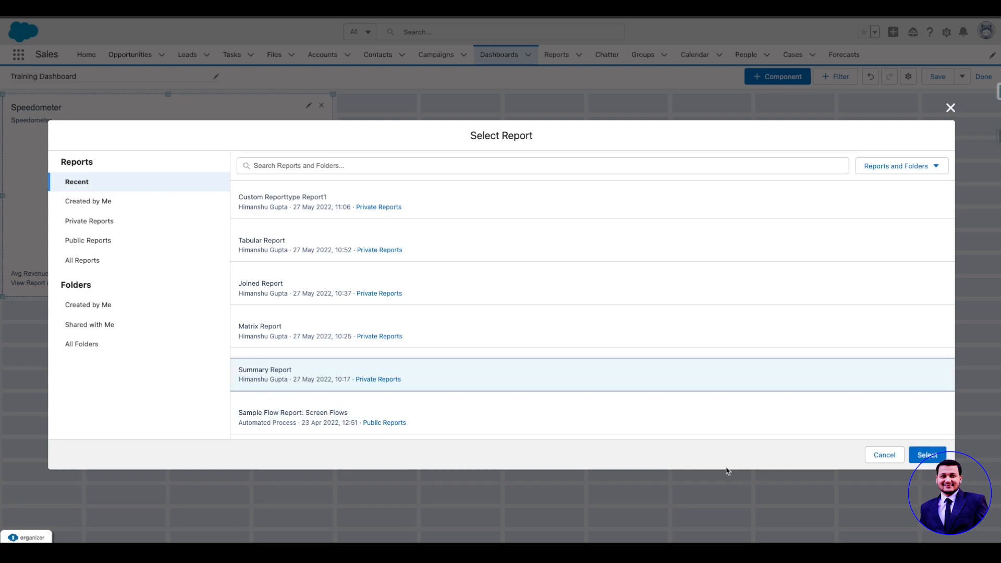
left_click(913, 456)
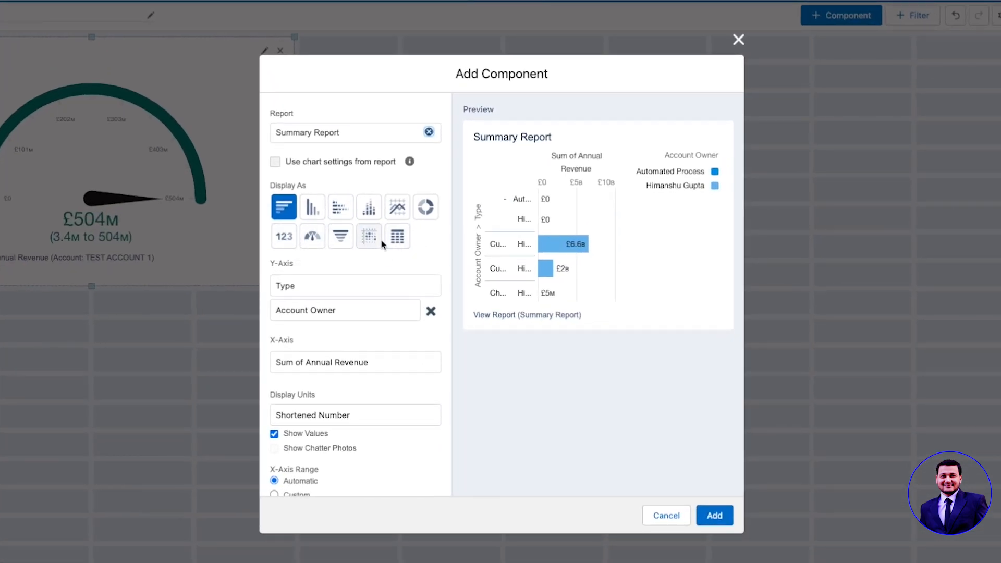
left_click(313, 207)
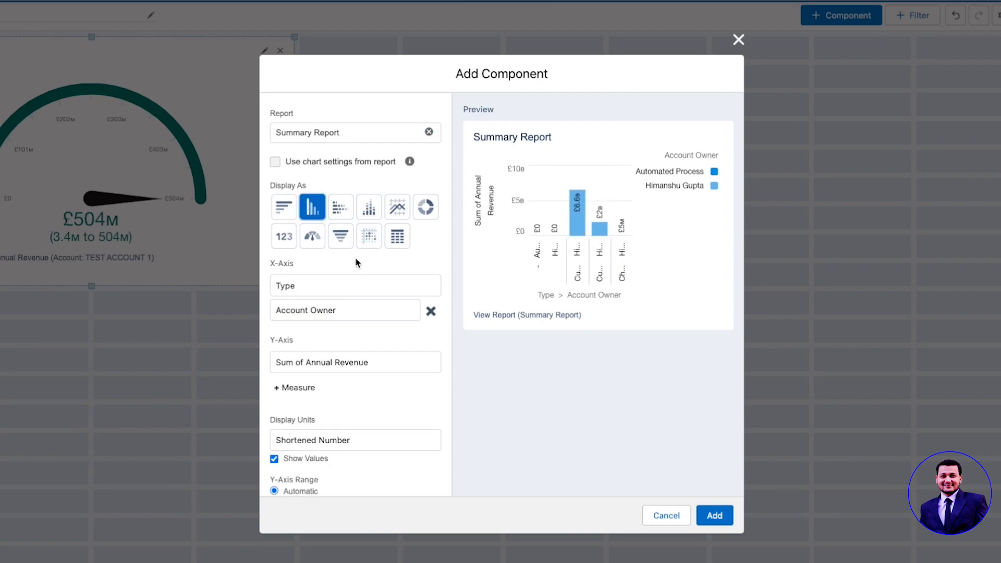
Add Record Count as a second Y-axis measure and plot it on the second axis
scroll(342, 305, "down", 1)
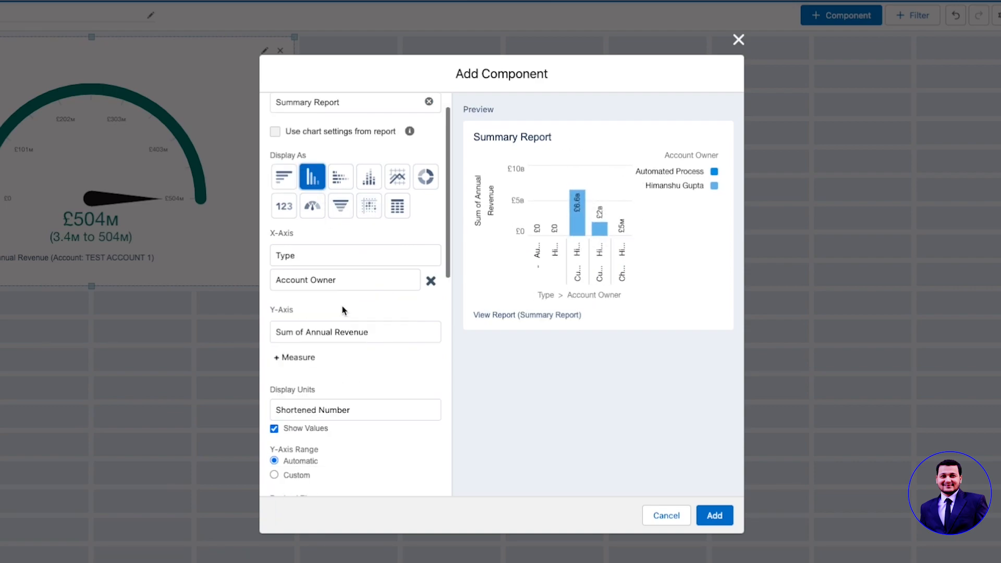
left_click(294, 359)
left_click(292, 358)
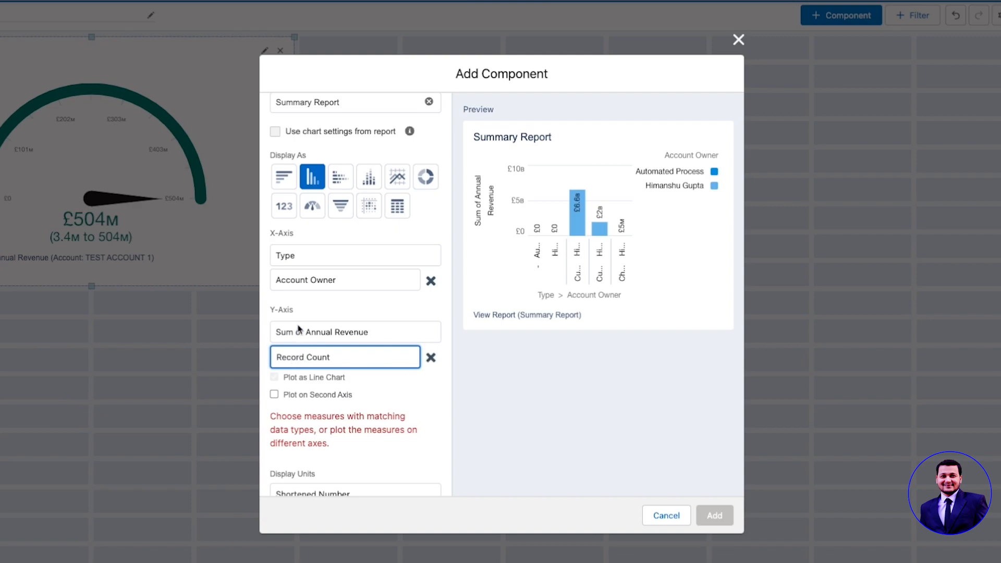
left_click(332, 395)
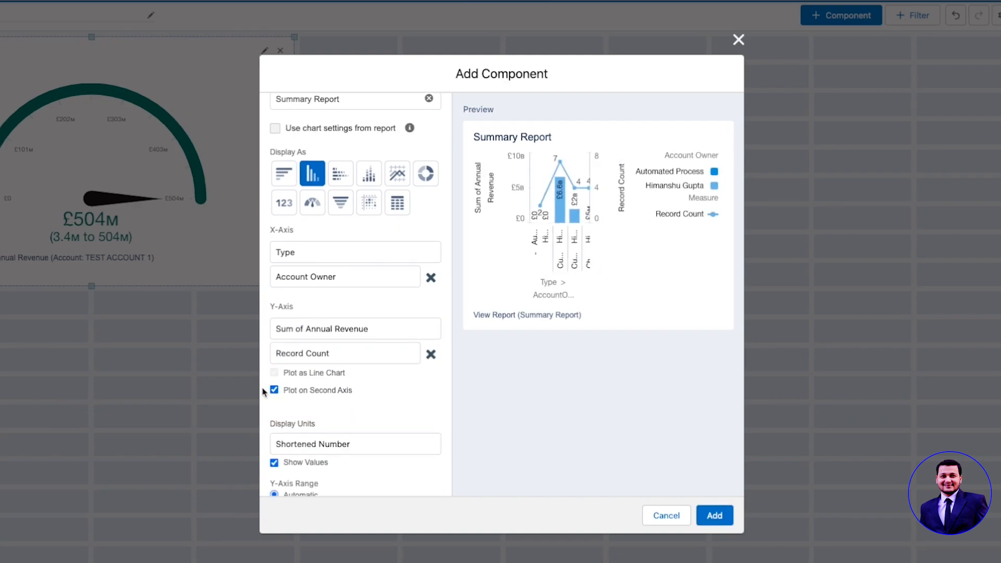
left_click(274, 392)
left_click(274, 392)
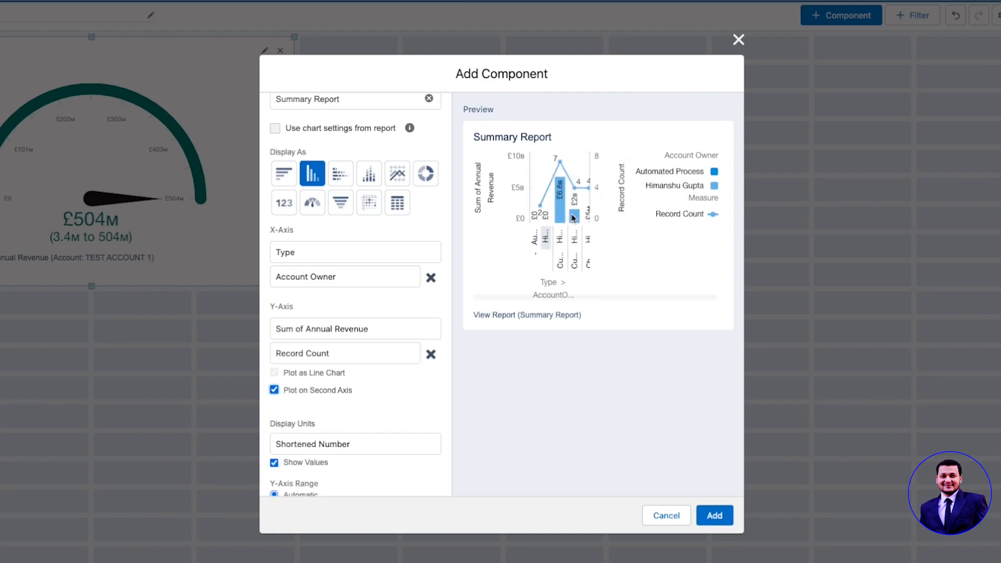
Try a custom Y-axis range for the bar chart and set it back to Automatic
scroll(357, 404, "down", 4)
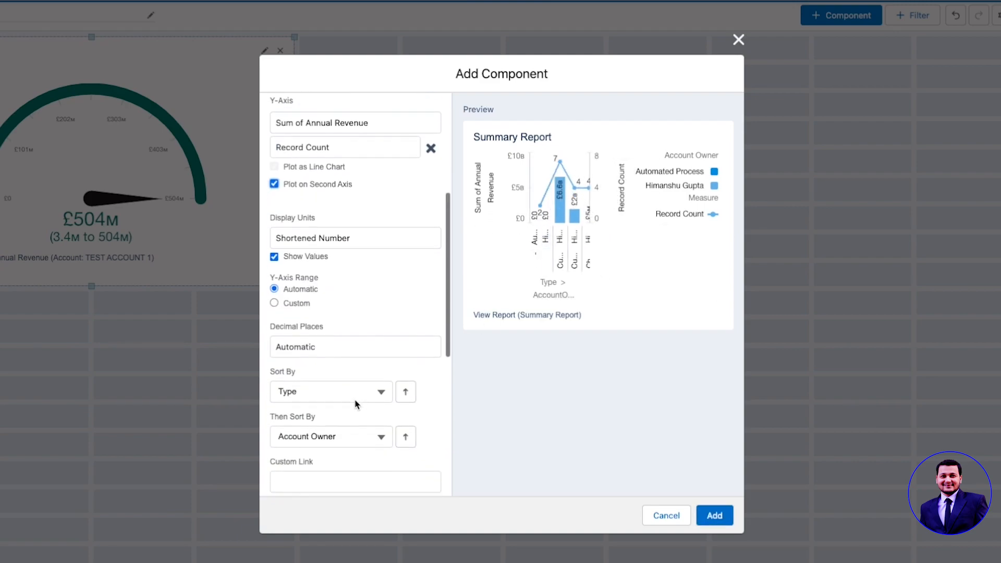
left_click(297, 304)
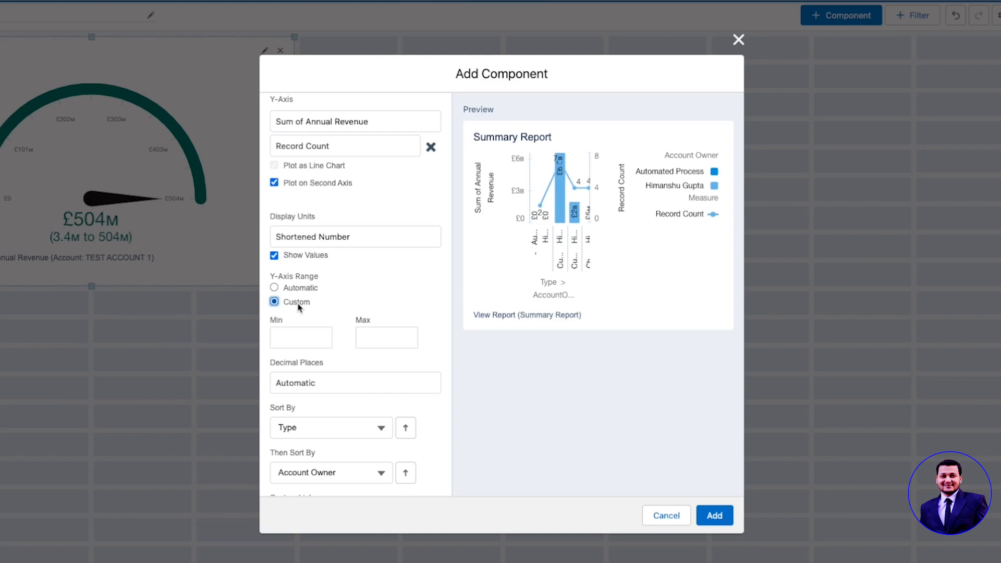
left_click(302, 289)
Sort the bar chart by Record Count, trying descending order and keeping it ascending
scroll(335, 361, "down", 3)
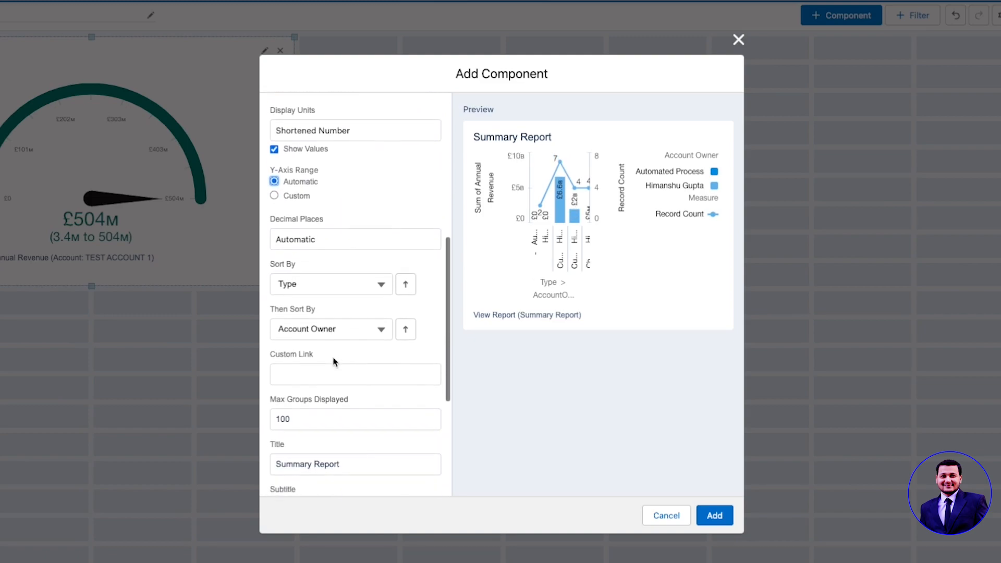
left_click(381, 279)
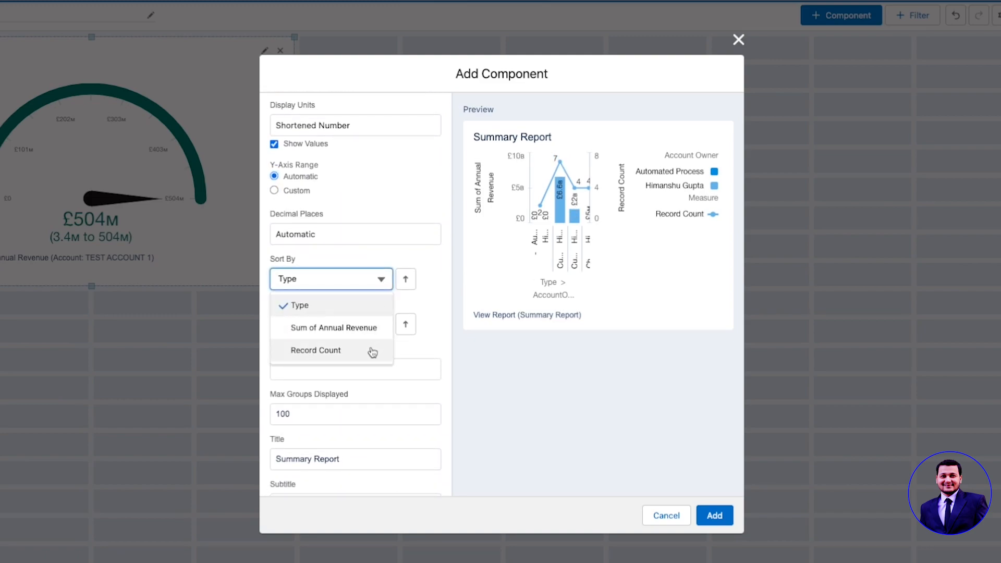
left_click(372, 350)
left_click(412, 281)
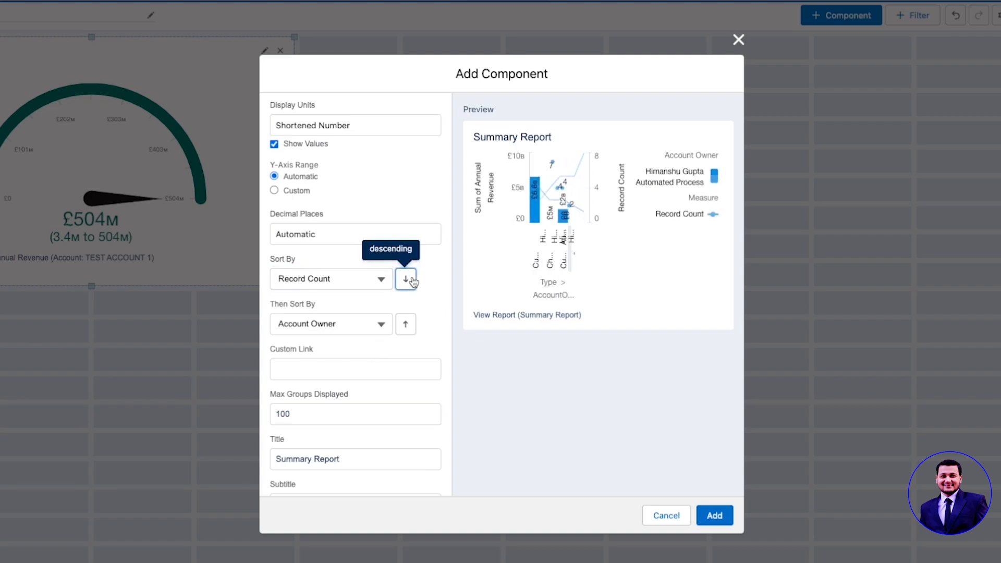
left_click(411, 281)
left_click(411, 281)
left_click(412, 281)
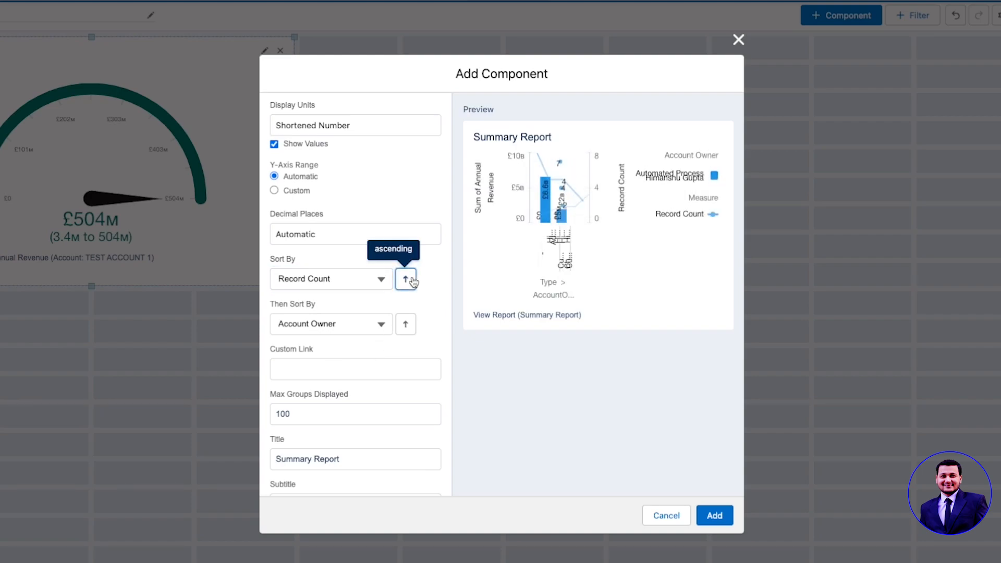
left_click(359, 330)
scroll(441, 334, "down", 2)
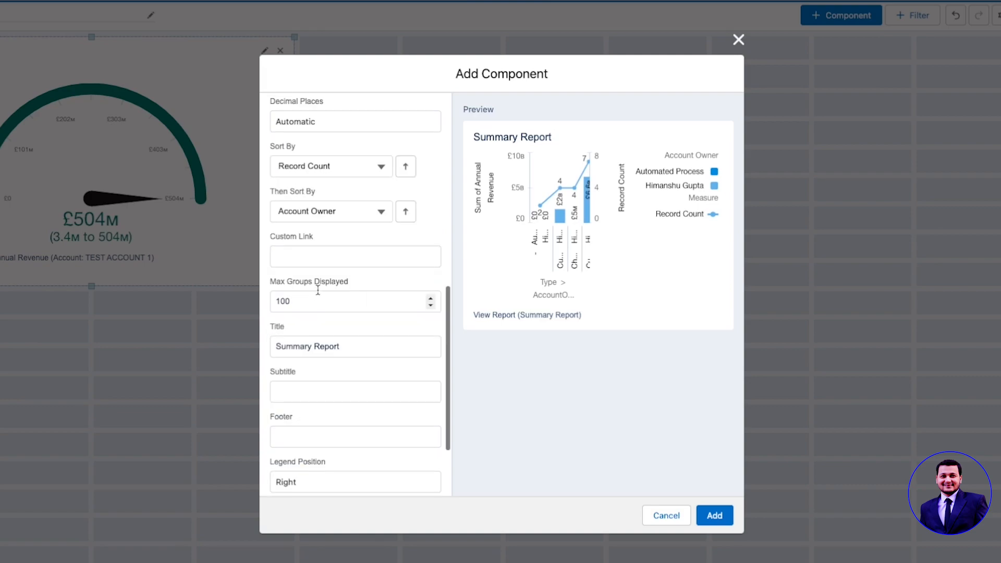
Set the bar chart's legend position to Bottom and add the component to the dashboard
left_click(330, 264)
left_click(326, 301)
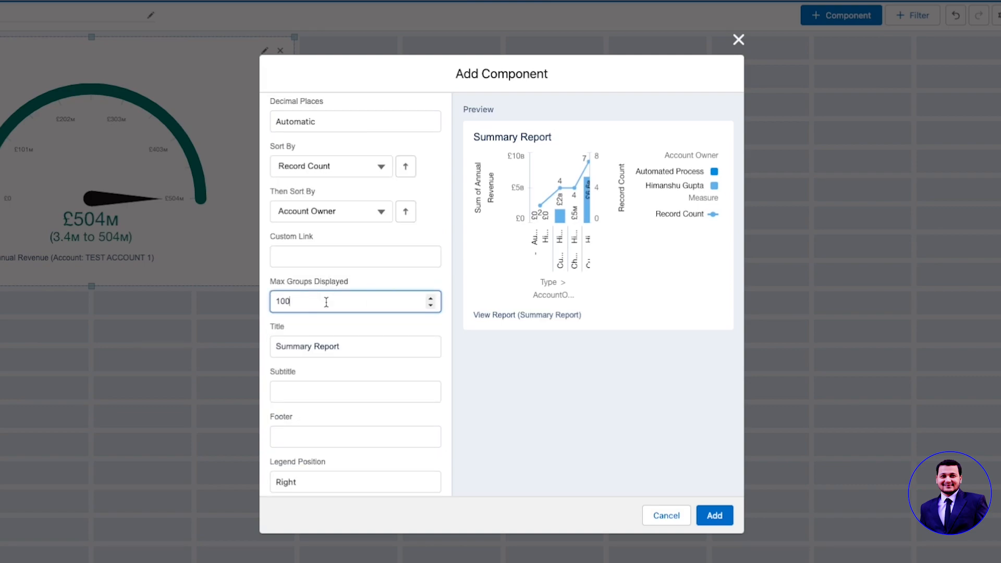
scroll(368, 335, "down", 2)
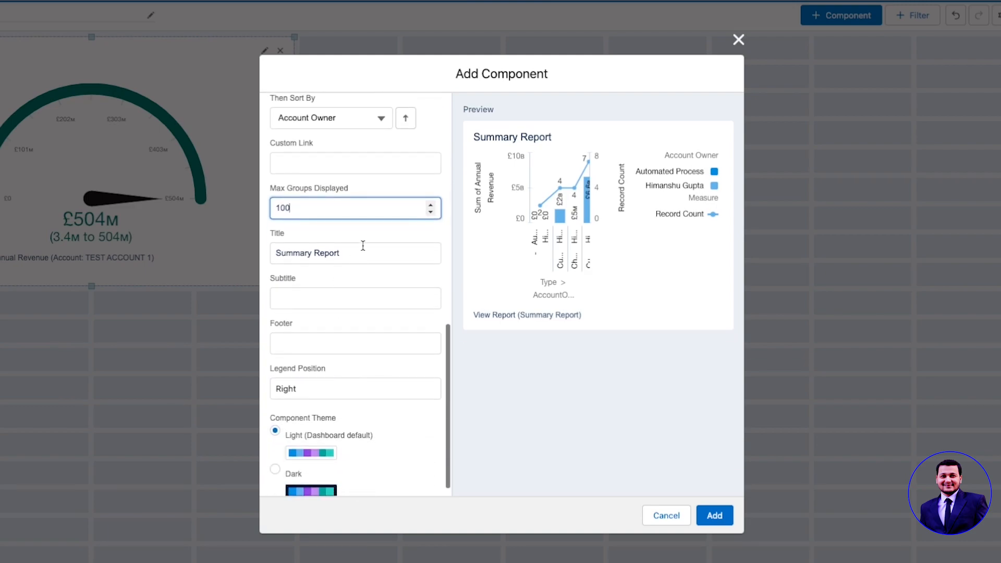
left_click(309, 395)
left_click(308, 403)
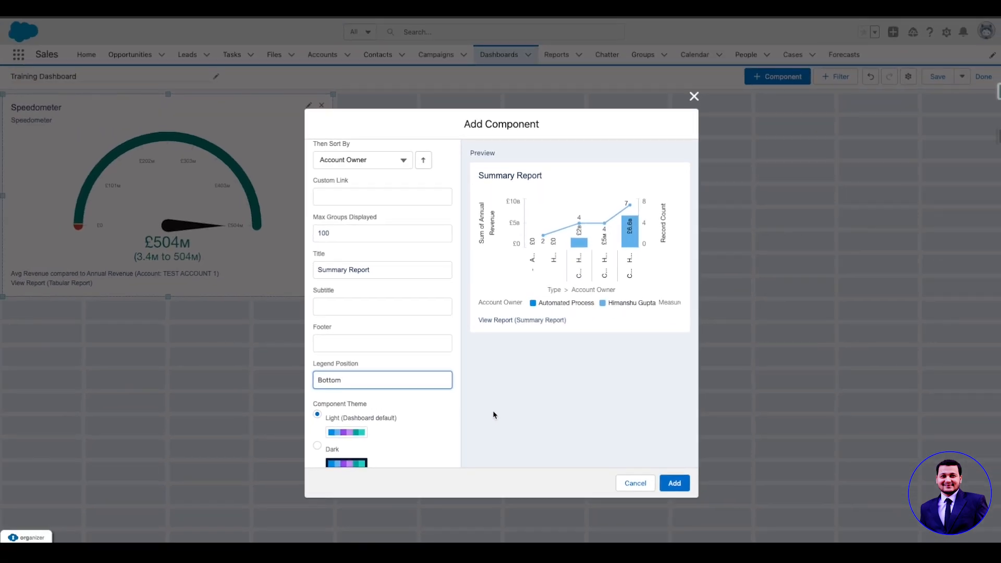
left_click(674, 483)
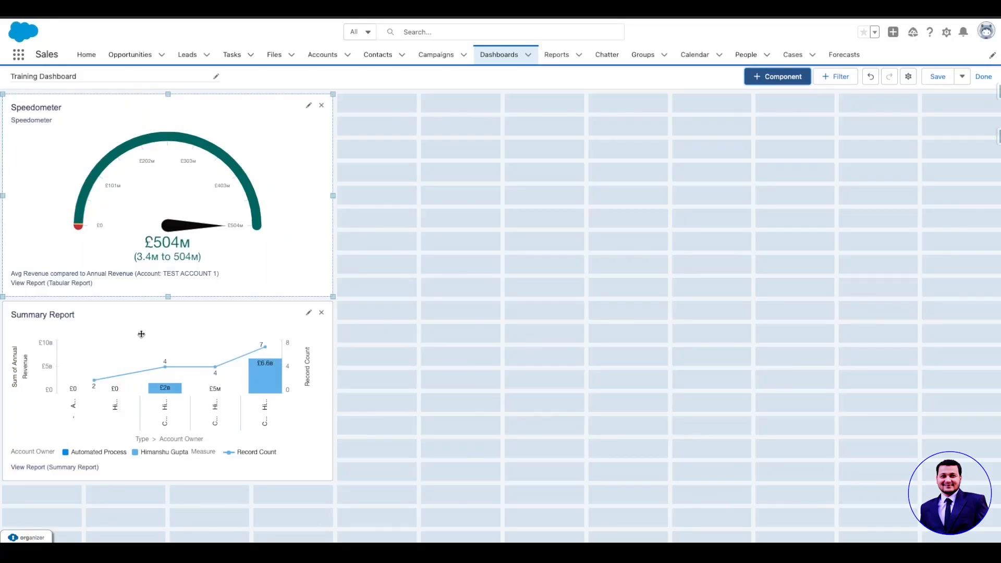
Place the Summary Report chart beside the Speedometer gauge, match the gauge's height and widen it to fill the row
left_click_drag(141, 339, 476, 133)
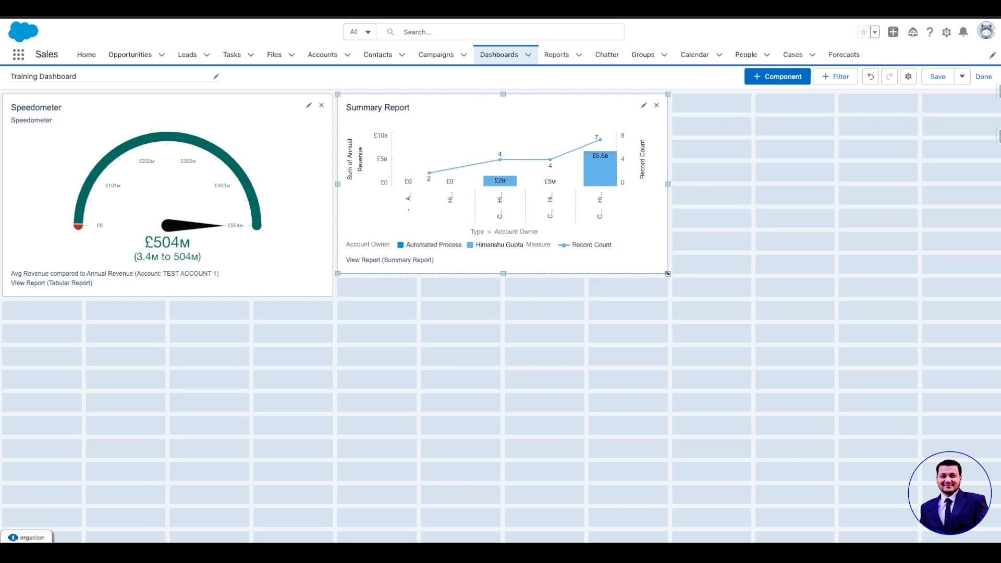
left_click_drag(665, 270, 661, 294)
left_click_drag(751, 196, 992, 198)
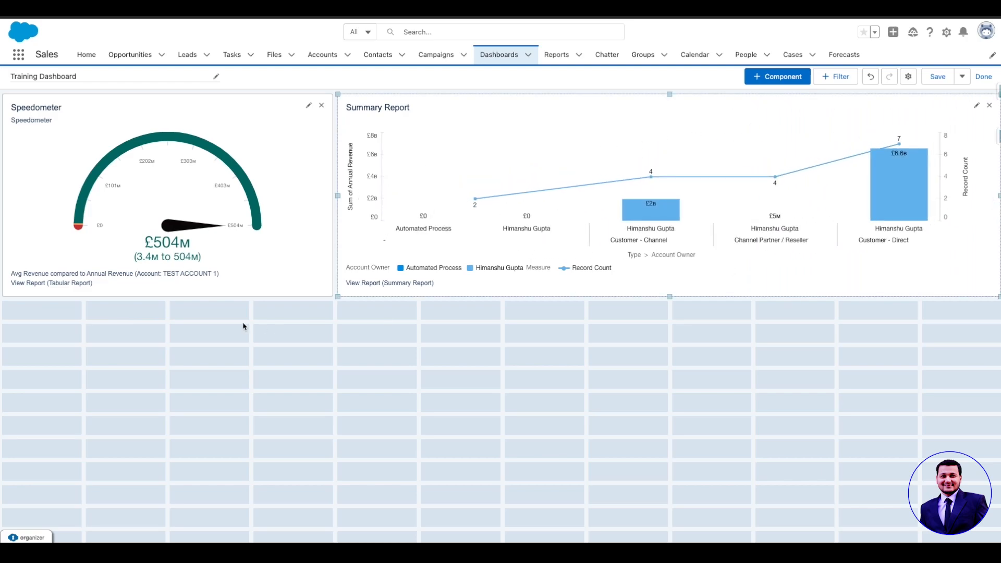
Try a smaller Speedometer gauge with the Summary Report chart moved up against it, and restore the previous layout
left_click(317, 281)
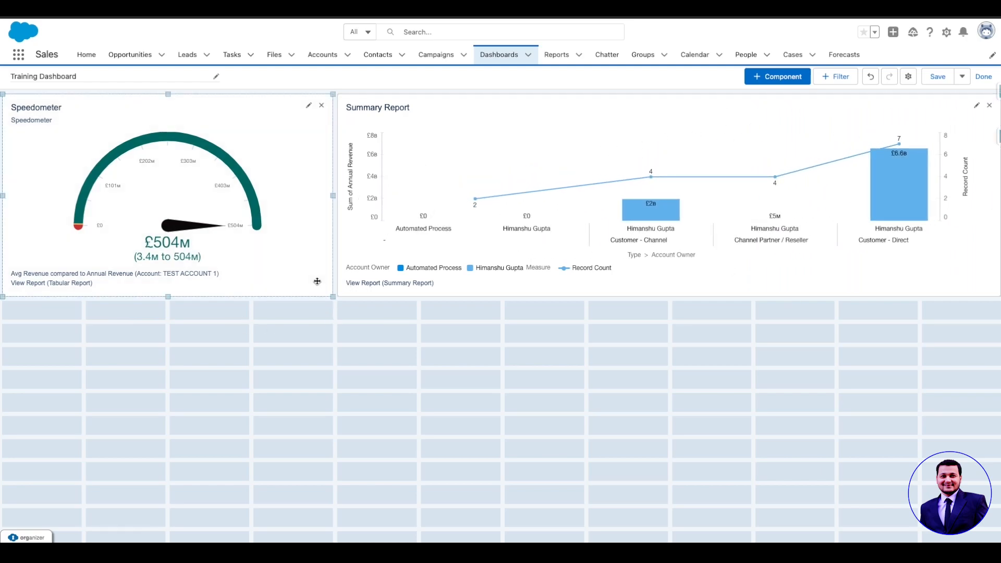
left_click_drag(332, 298, 164, 206)
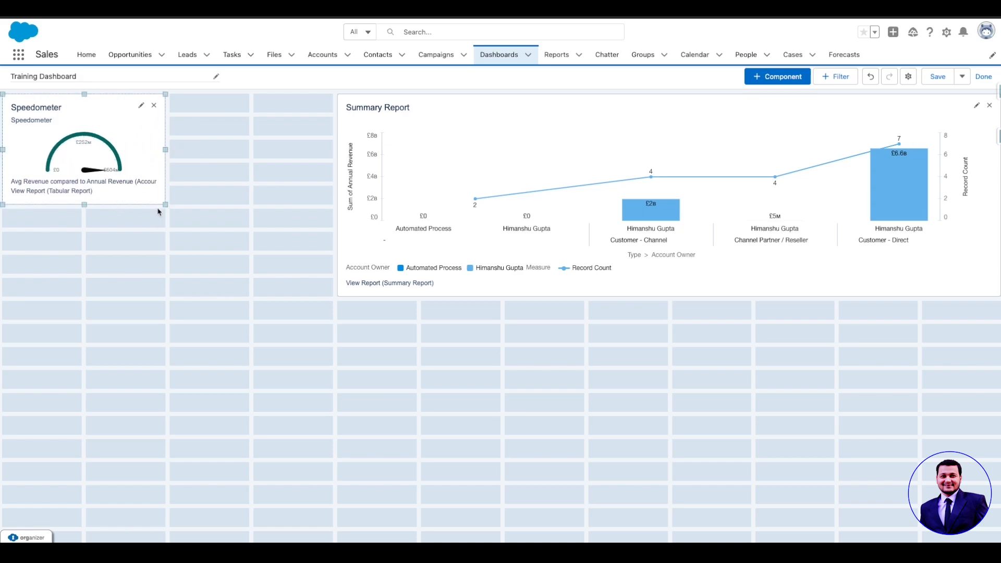
left_click_drag(449, 183, 197, 230)
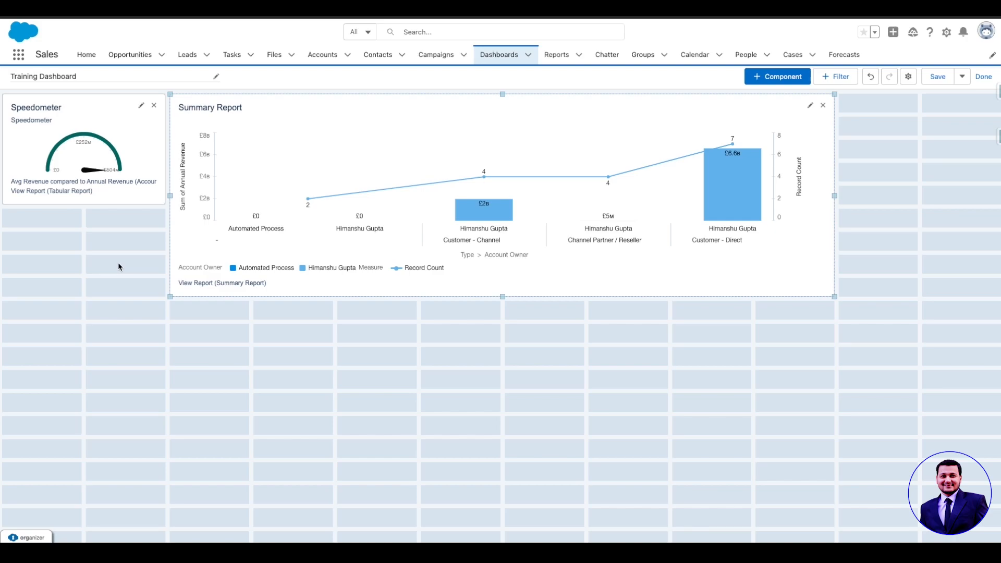
left_click_drag(474, 182, 586, 167)
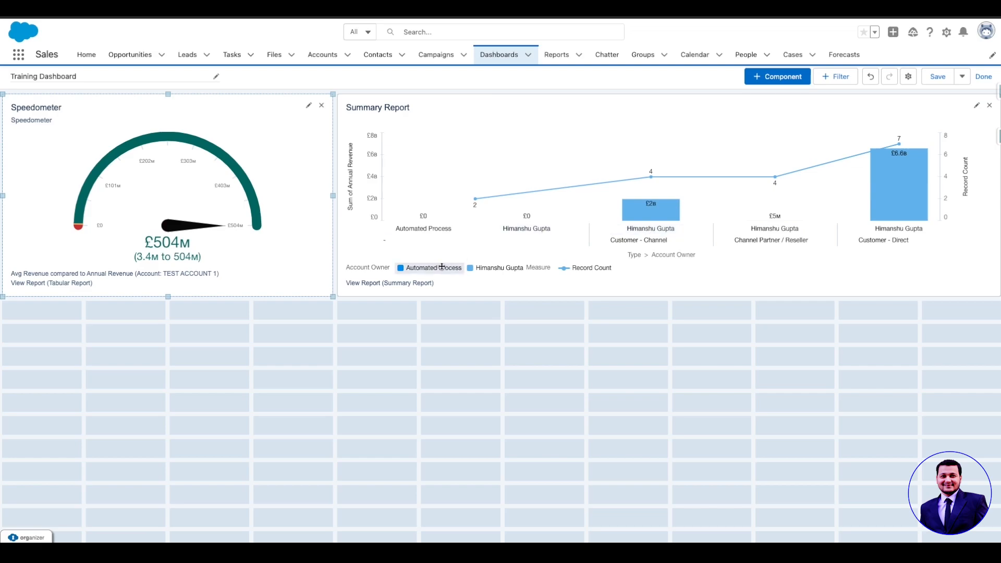
Try shrinking the Summary Report chart in width and height, and enlarge it back to fill the space beside the gauge
left_click(360, 268)
left_click_drag(338, 295, 466, 235)
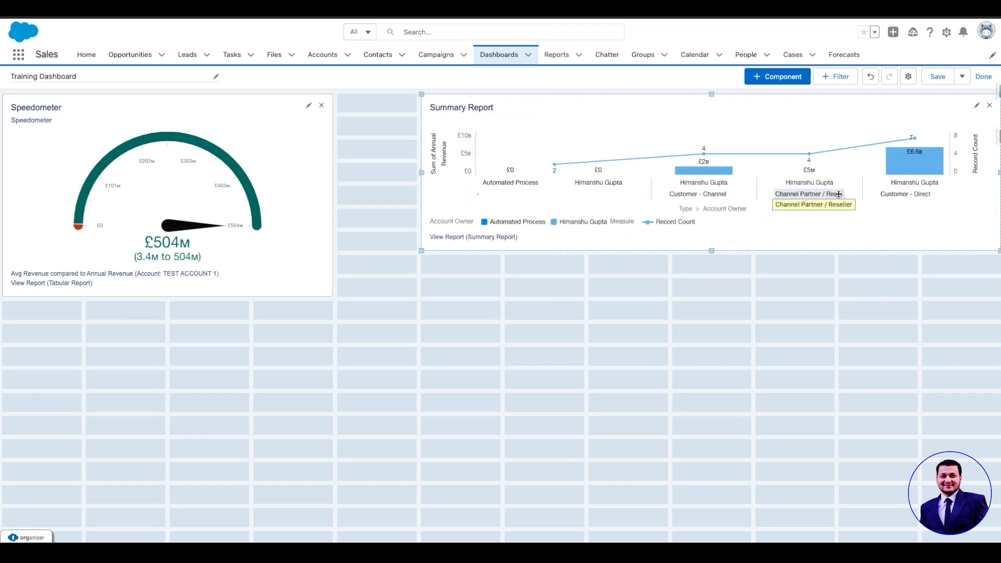
left_click_drag(422, 250, 646, 186)
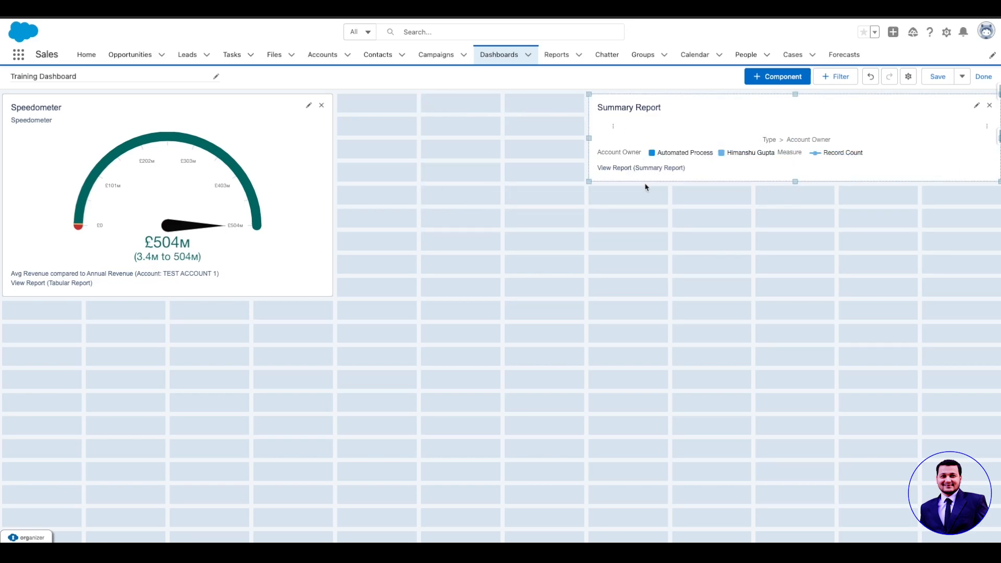
left_click_drag(592, 179, 338, 313)
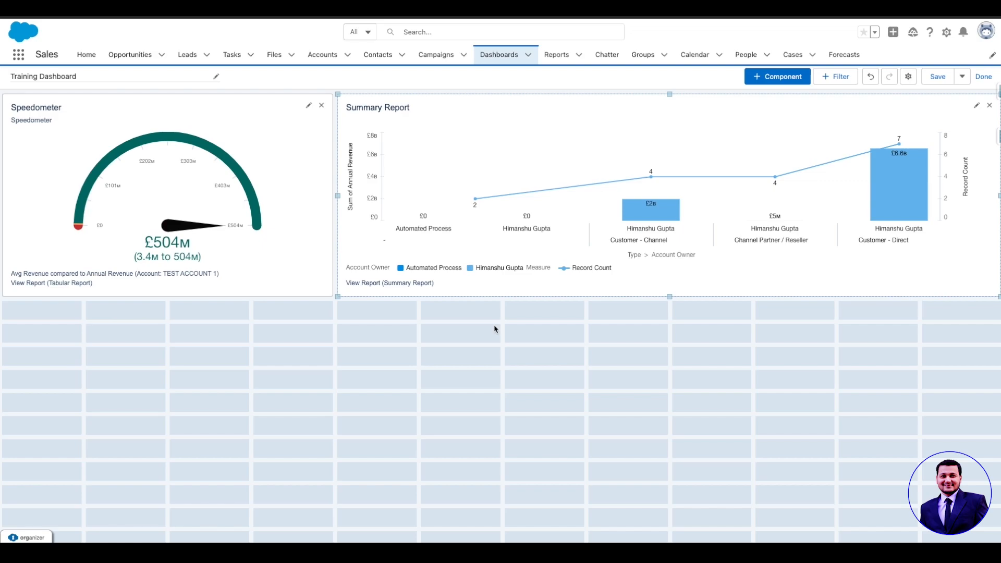
Add a funnel chart component from the Matrix Report to the dashboard
left_click(788, 77)
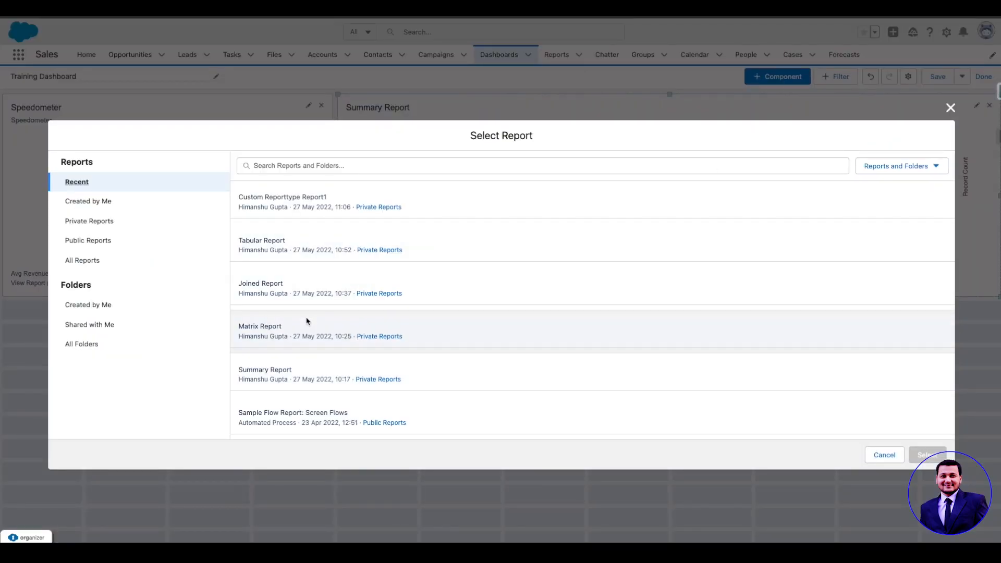
left_click(313, 329)
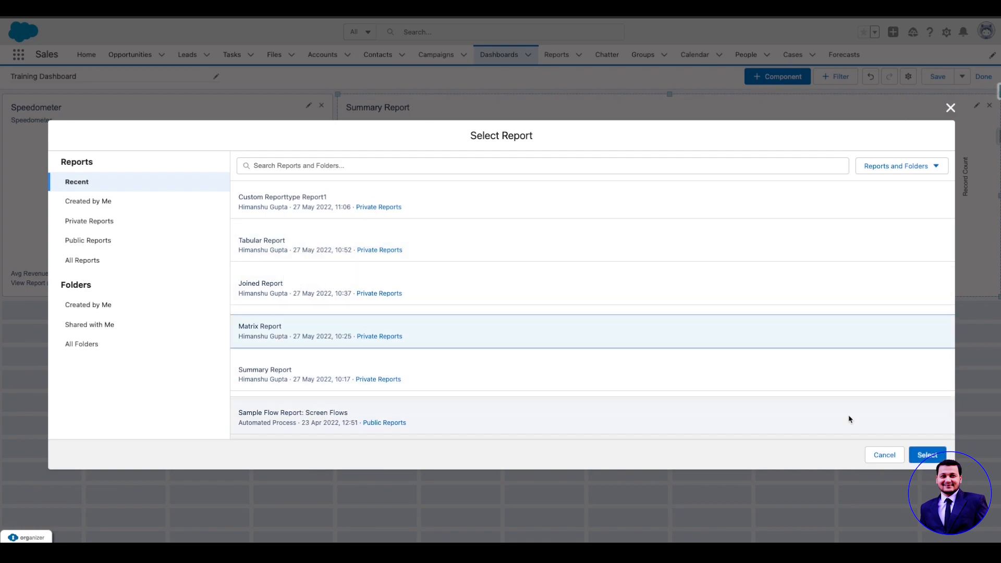
left_click(927, 453)
left_click(370, 257)
scroll(417, 388, "down", 8)
left_click(675, 483)
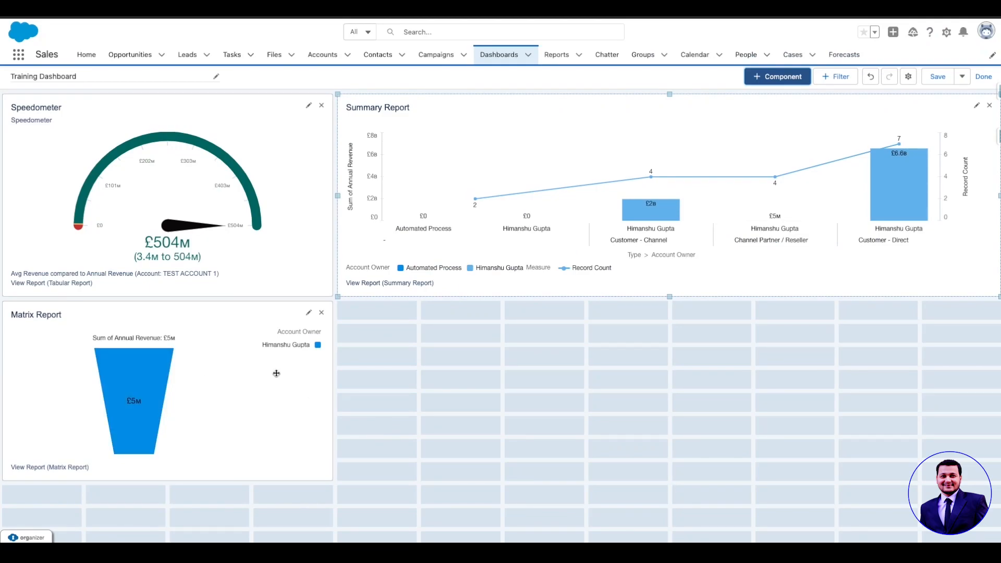
Start a table component from the Tabular Report, without the Last Modified Date column and with Industry as the first column
left_click(779, 79)
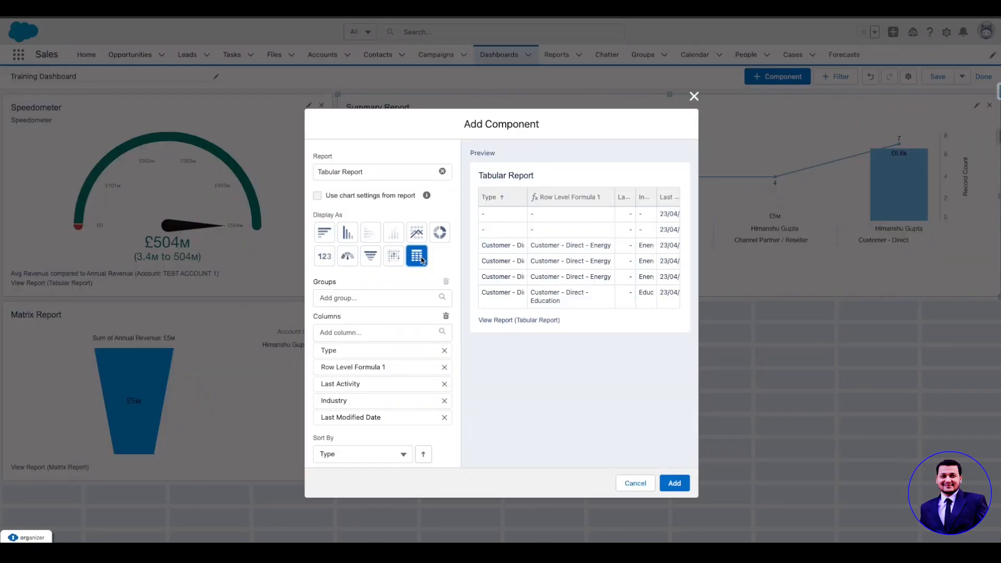
scroll(384, 367, "down", 1)
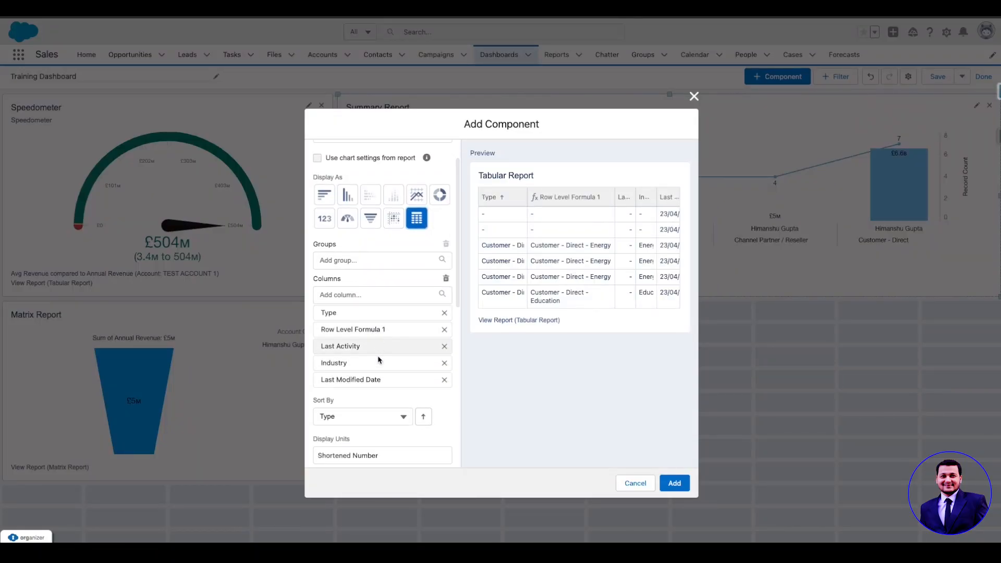
left_click(444, 380)
left_click_drag(351, 364, 350, 310)
Sort the Tabular Report table by Industry in descending order
scroll(409, 328, "down", 3)
left_click(387, 269)
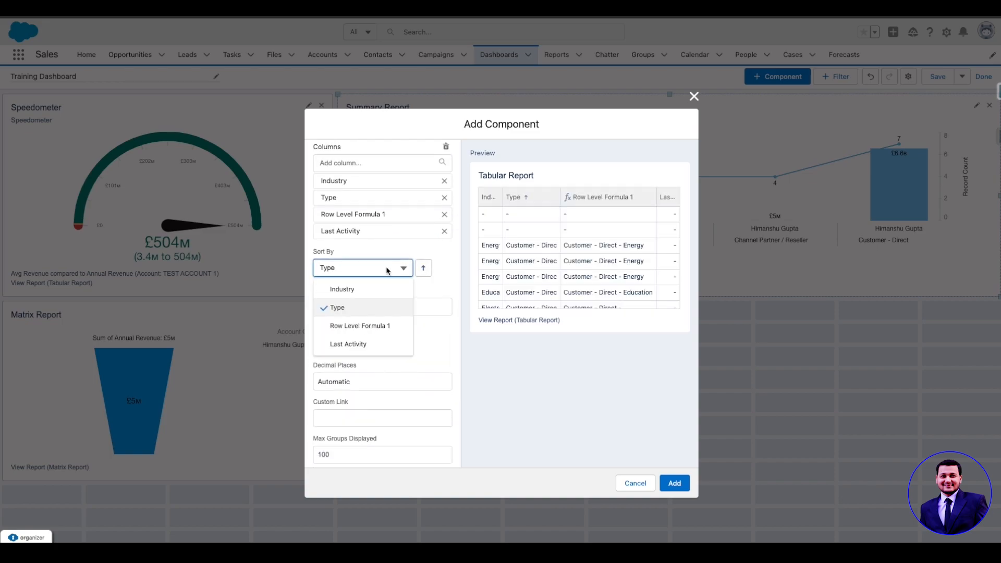
left_click(373, 291)
left_click(422, 269)
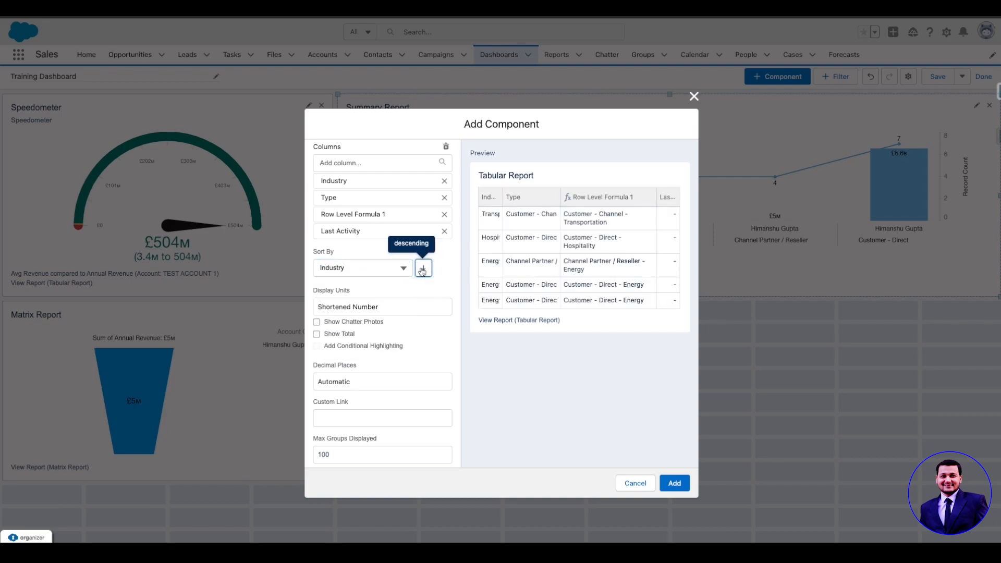
Enable Show Chatter Photos and Show Total for the Tabular Report table
scroll(378, 346, "down", 4)
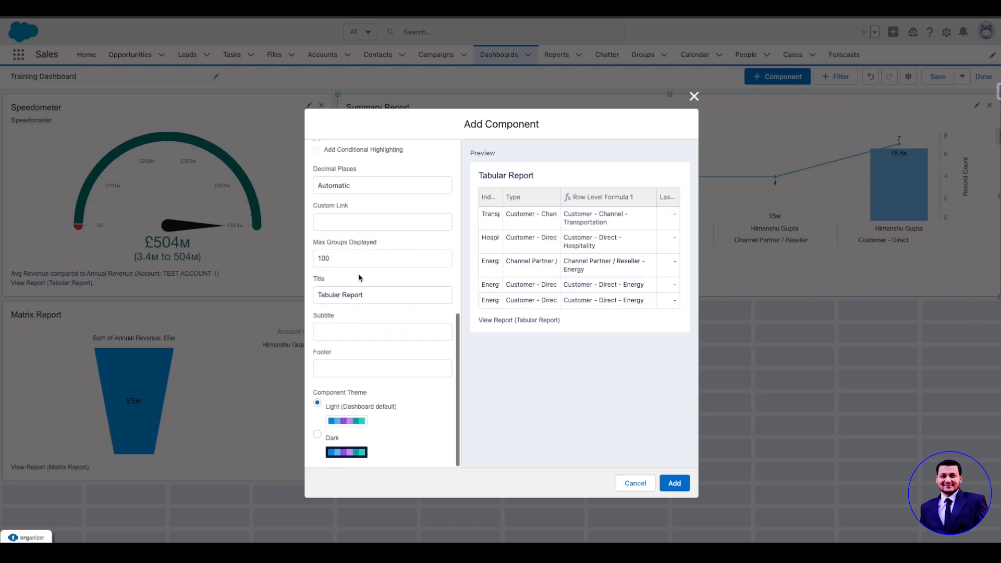
scroll(349, 300, "up", 3)
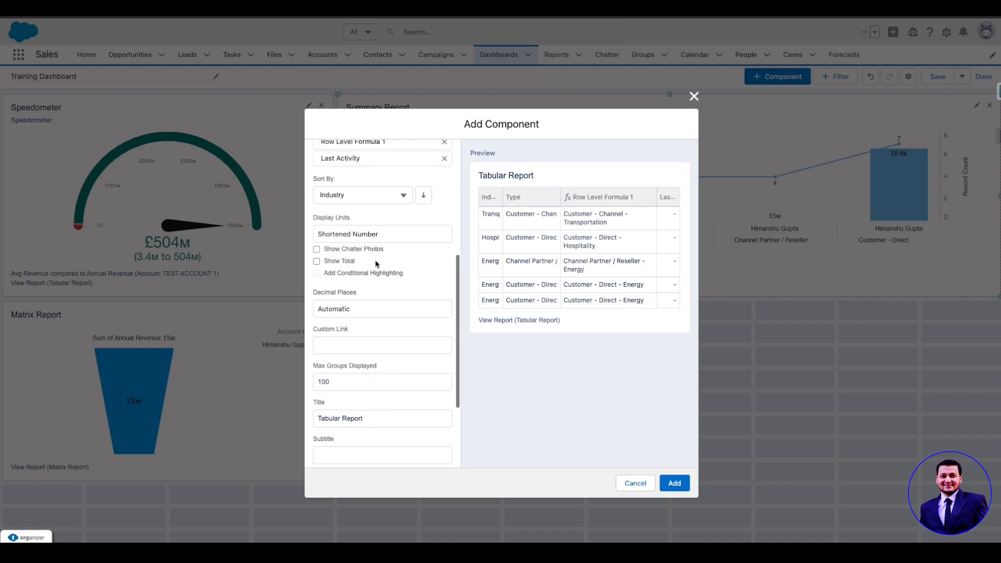
left_click(316, 261)
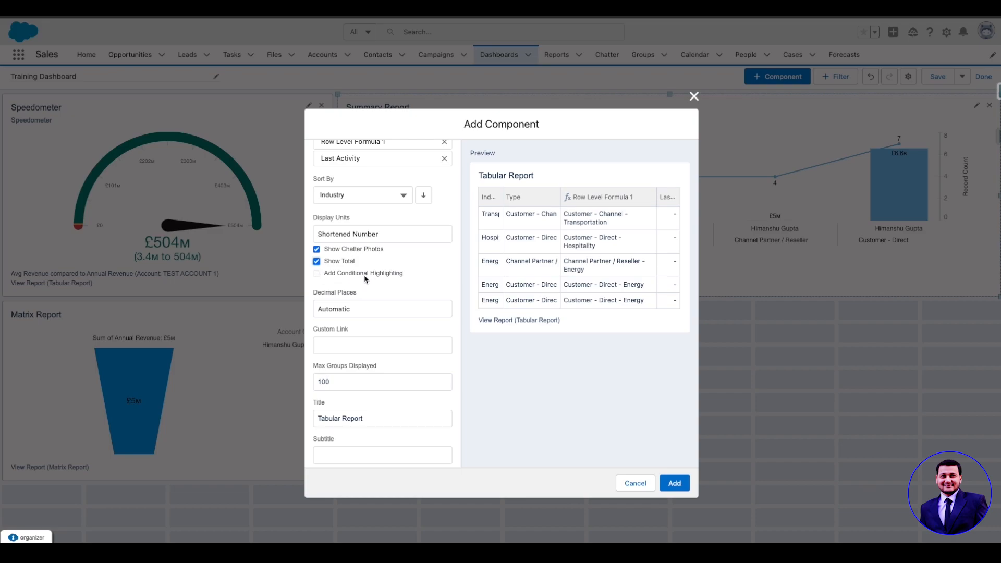
Add Annual Revenue as a column of the Tabular Report table
scroll(400, 271, "up", 2)
left_click(404, 296)
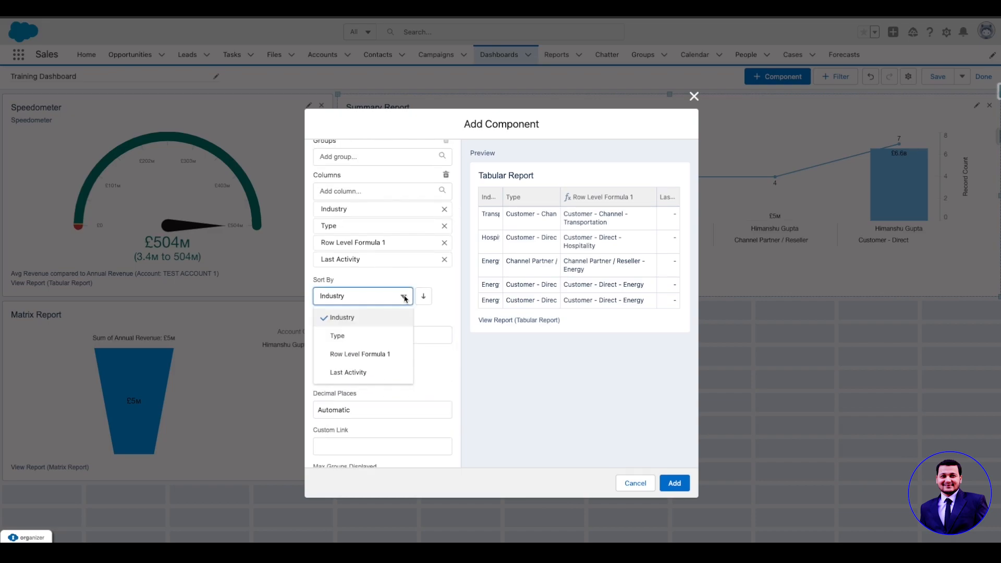
left_click(445, 296)
scroll(445, 296, "up", 2)
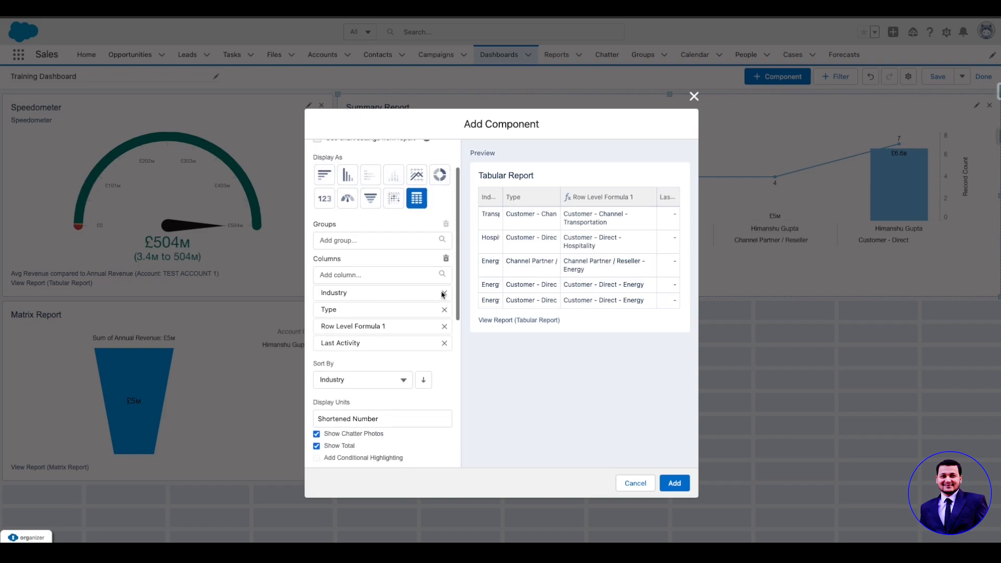
left_click(338, 287)
type("ann")
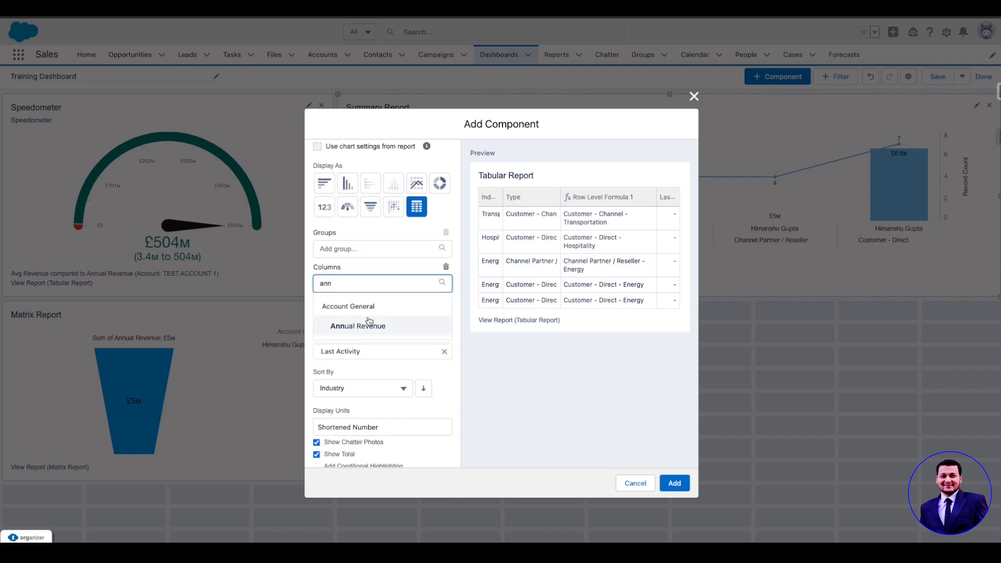
left_click(368, 321)
Enable conditional highlighting on the table's Annual Revenue column with the default segment ranges
scroll(412, 335, "down", 1)
scroll(411, 336, "down", 1)
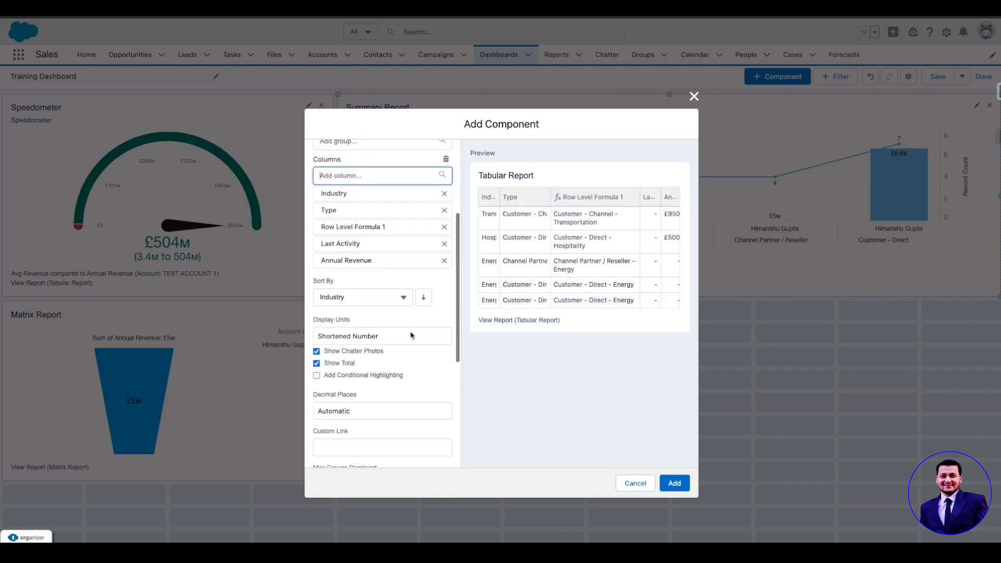
left_click(316, 375)
scroll(395, 381, "down", 3)
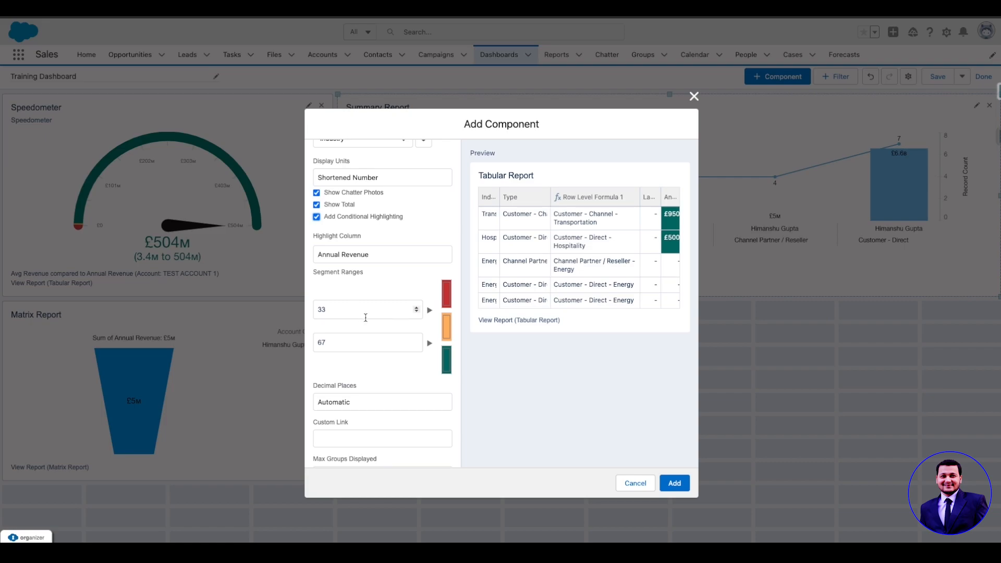
Try grouping the table by Account Owner with an Annual Revenue measure, and remove the grouping again
scroll(365, 315, "up", 5)
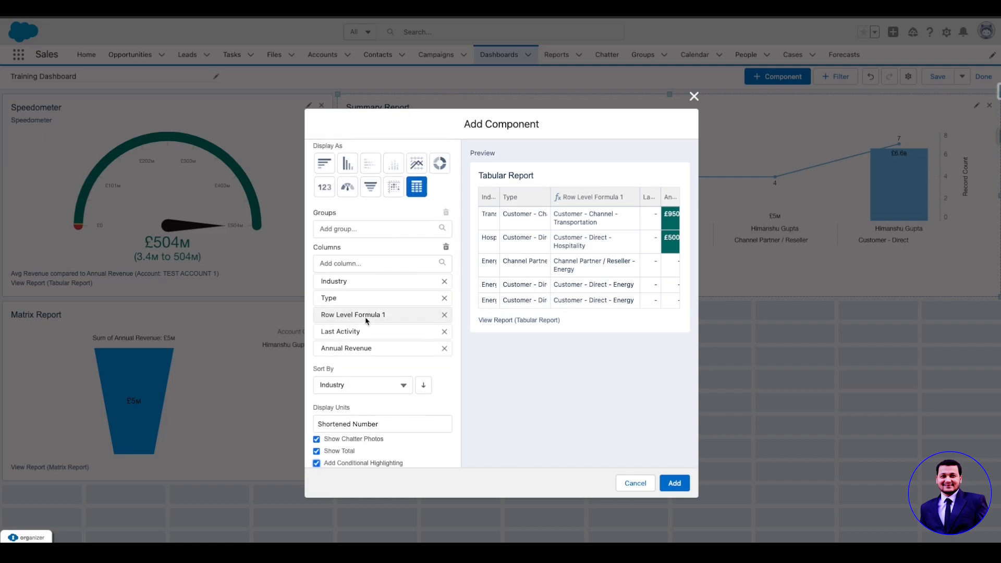
left_click(369, 230)
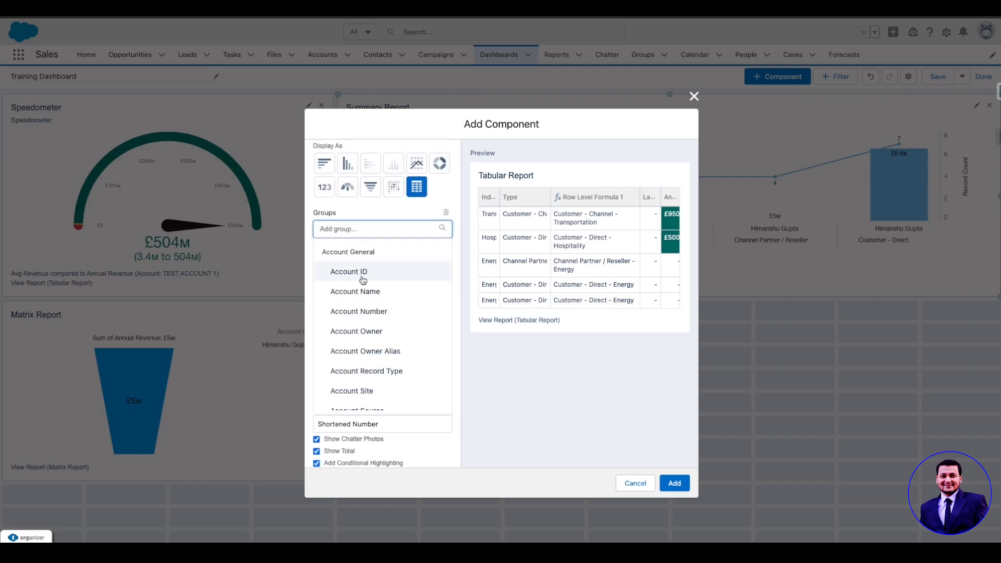
left_click(384, 331)
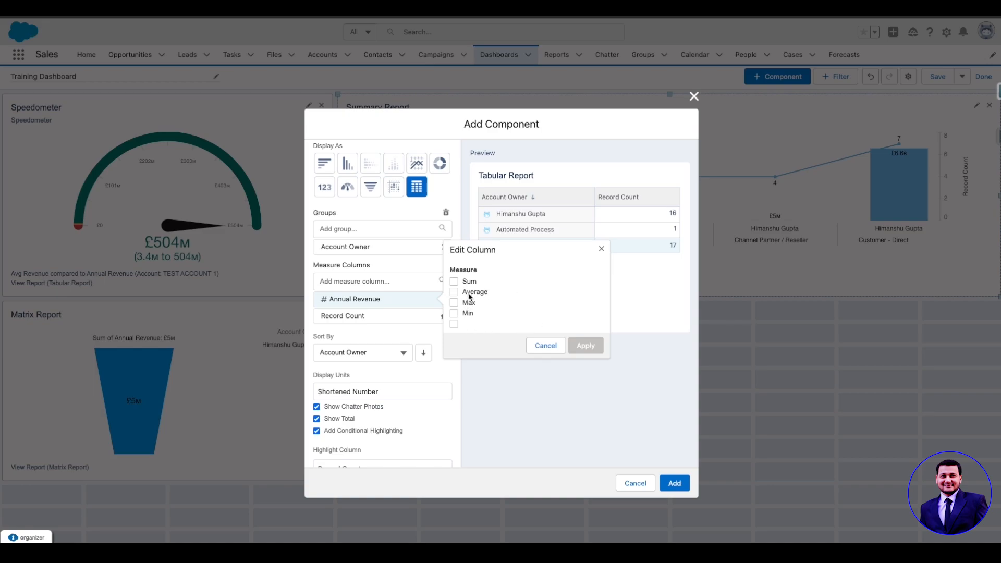
left_click(546, 346)
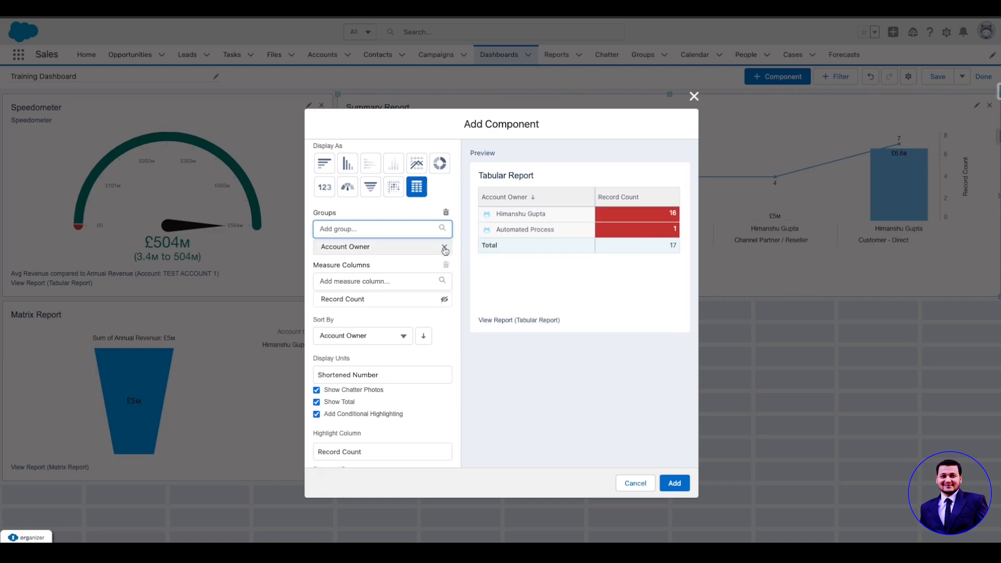
left_click(444, 247)
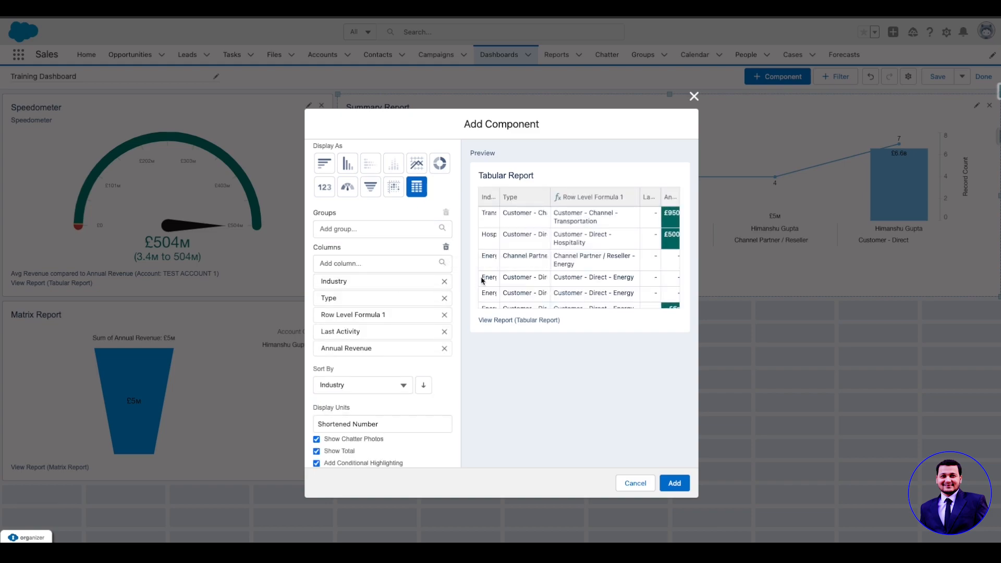
Check the table preview down to its total row and add the Tabular Report table to the dashboard
scroll(490, 295, "down", 5)
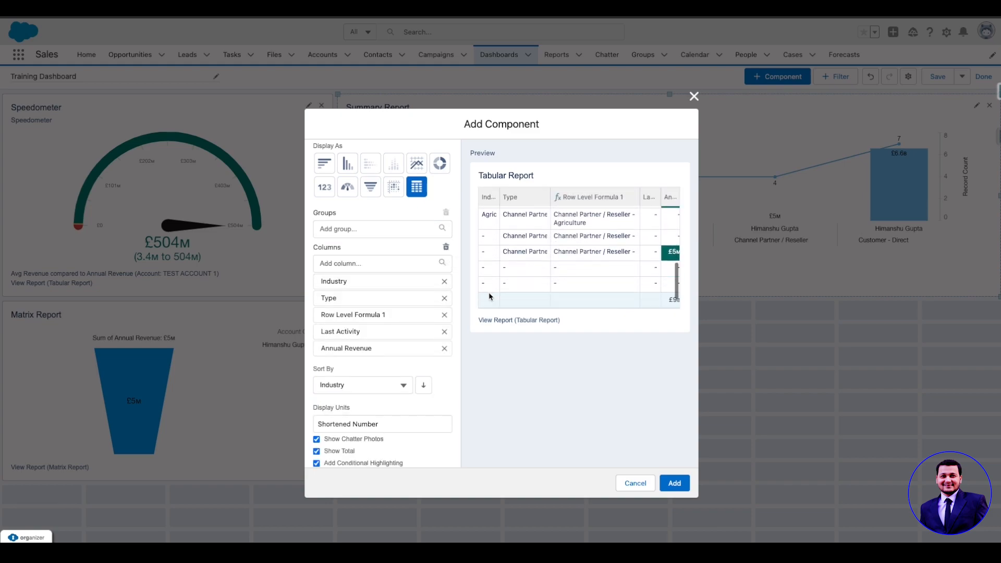
left_click(675, 483)
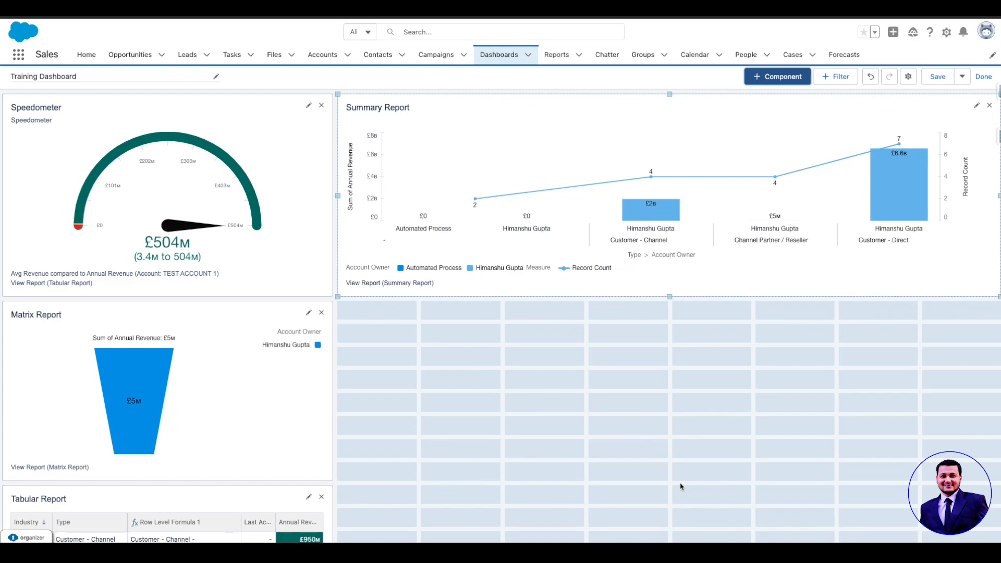
Move the Tabular Report table below the Summary Report chart and enlarge it to the chart's full width, tall enough for all rows
scroll(407, 465, "down", 5)
left_click_drag(167, 286, 502, 126)
scroll(522, 217, "up", 2)
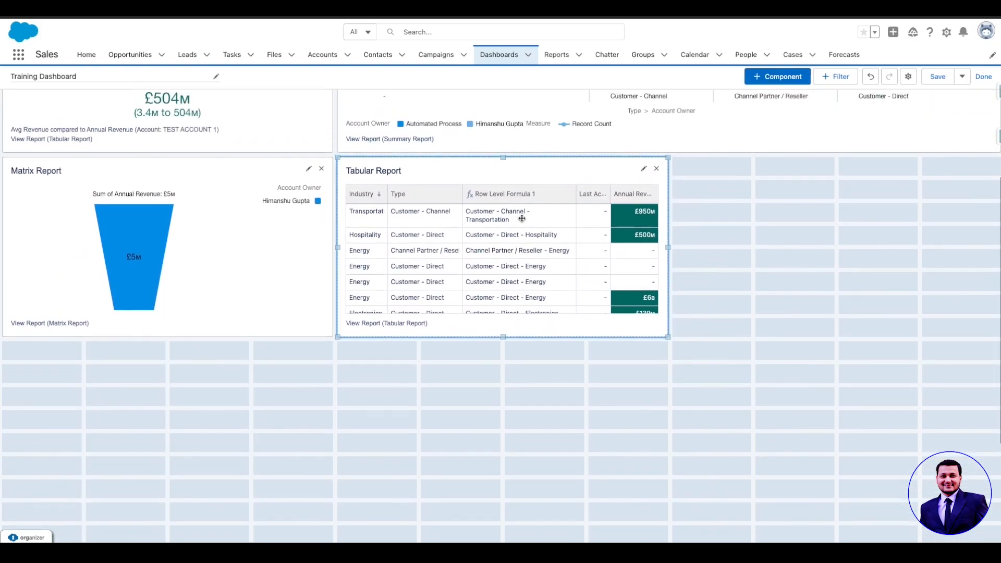
left_click_drag(667, 248, 853, 241)
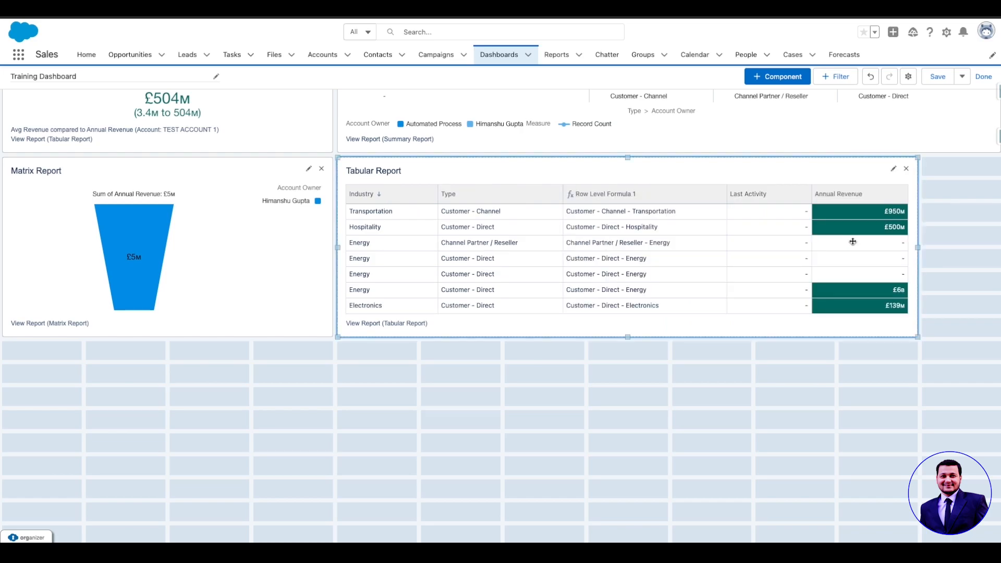
left_click_drag(627, 338, 631, 508)
left_click_drag(663, 269, 740, 273)
left_click_drag(421, 342, 341, 346)
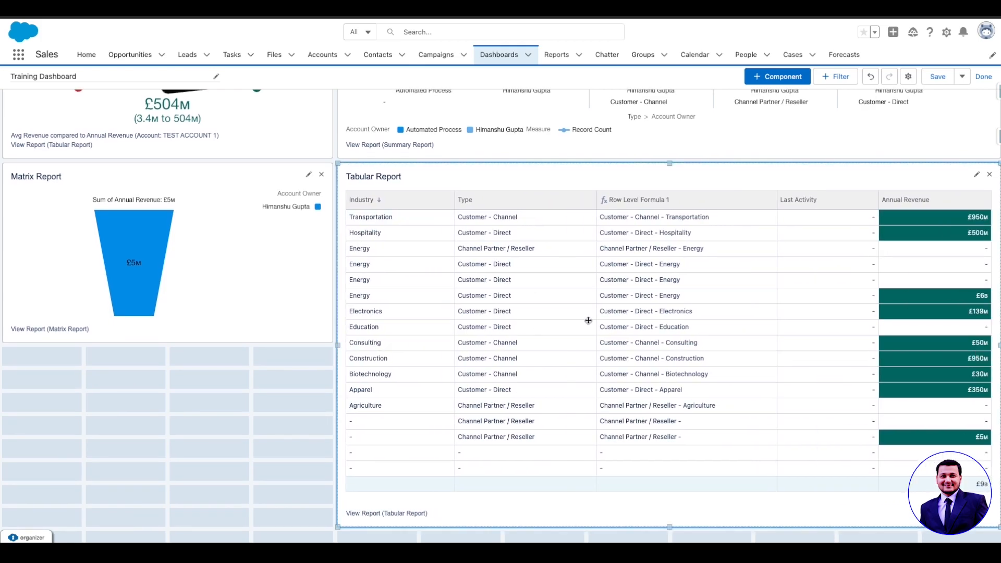
Review the dashboard layout, save it and refresh the dashboard outside the editor
scroll(580, 330, "up", 3)
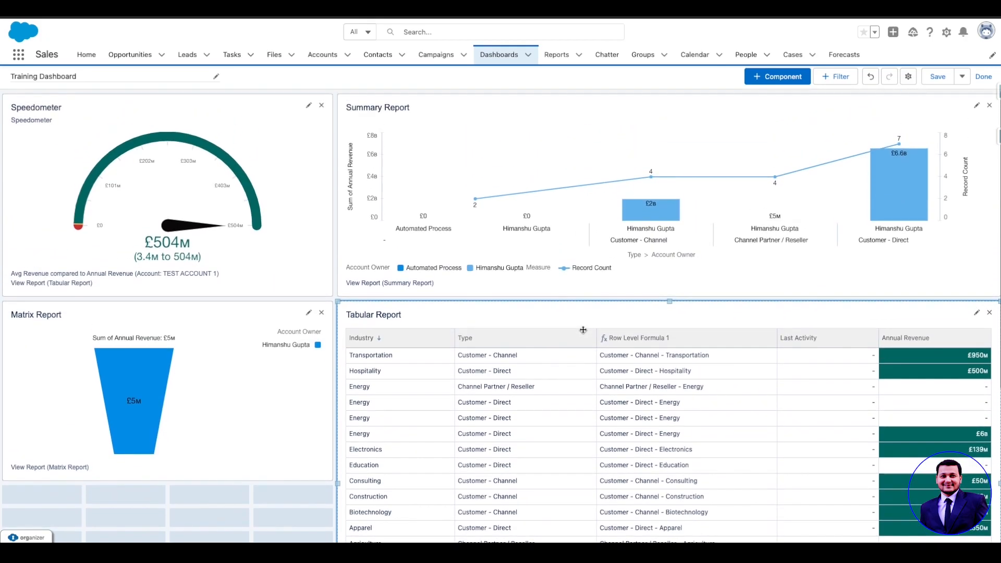
scroll(568, 338, "down", 4)
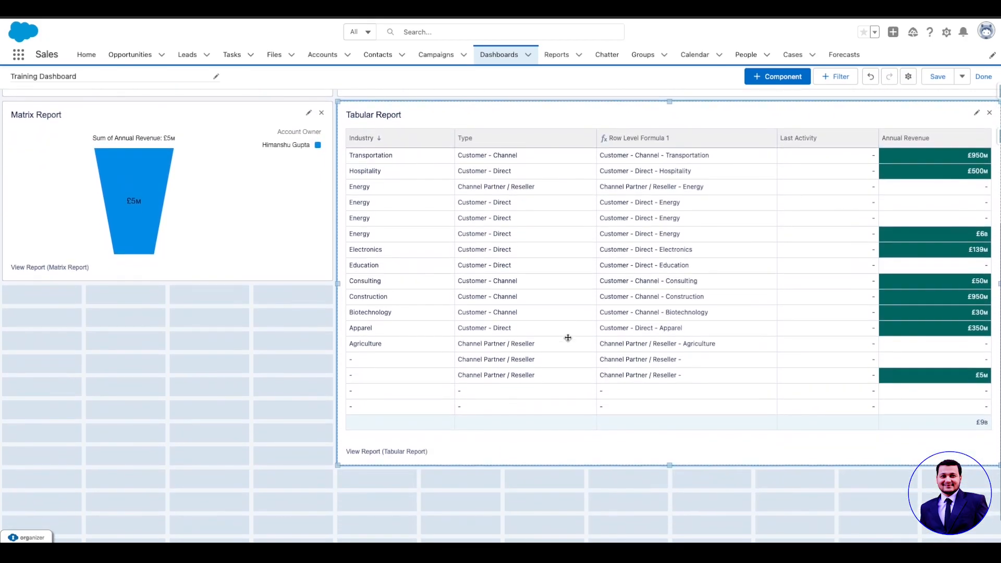
scroll(567, 338, "up", 4)
left_click(945, 83)
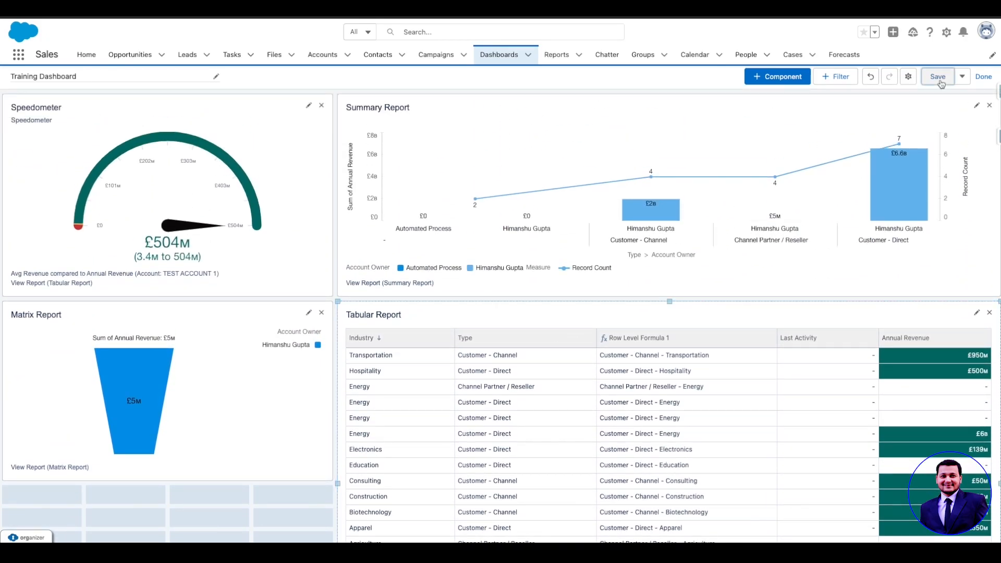
left_click(987, 79)
scroll(513, 213, "down", 3)
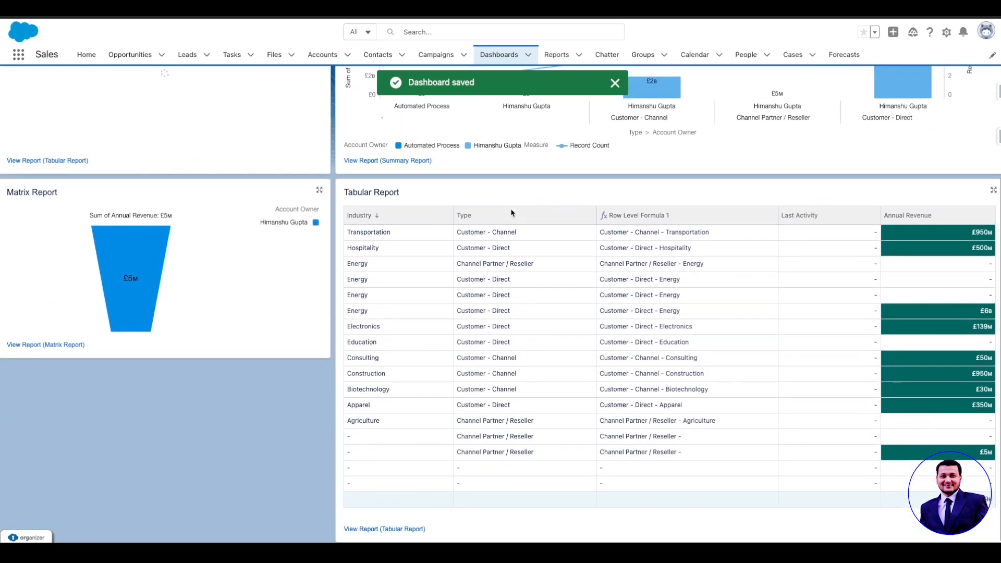
scroll(510, 213, "up", 3)
left_click(888, 88)
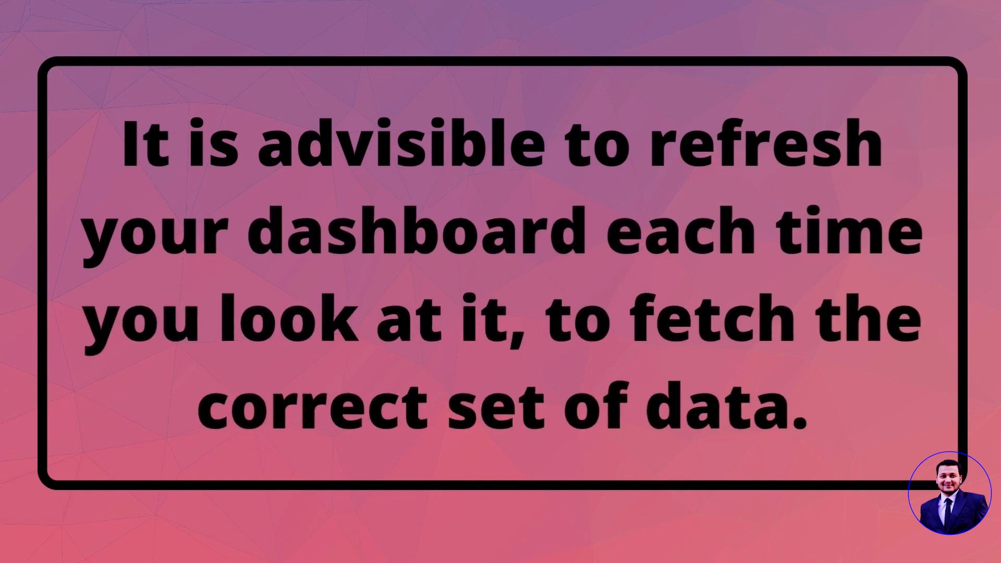
Download the Training Dashboard
left_click(987, 83)
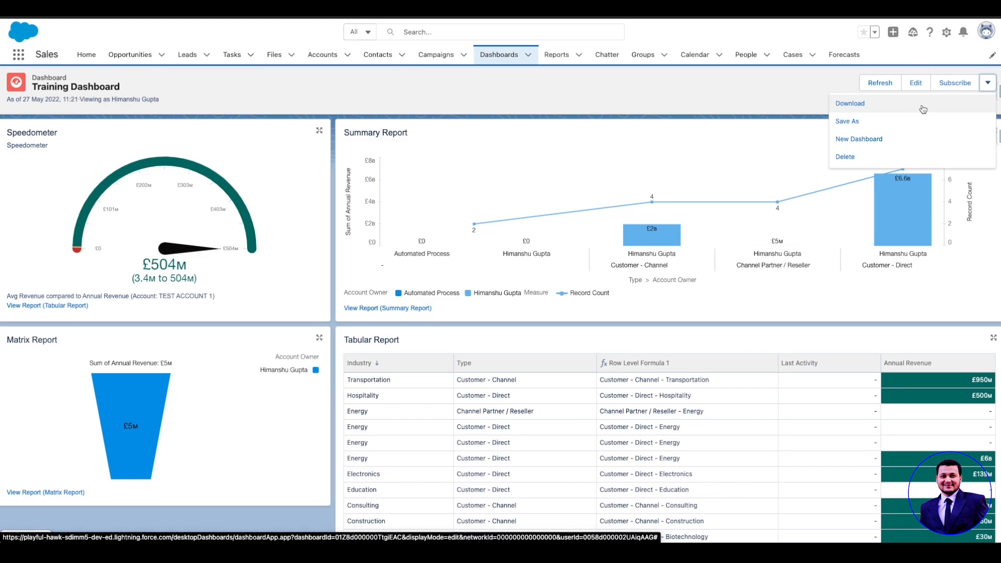
left_click(923, 103)
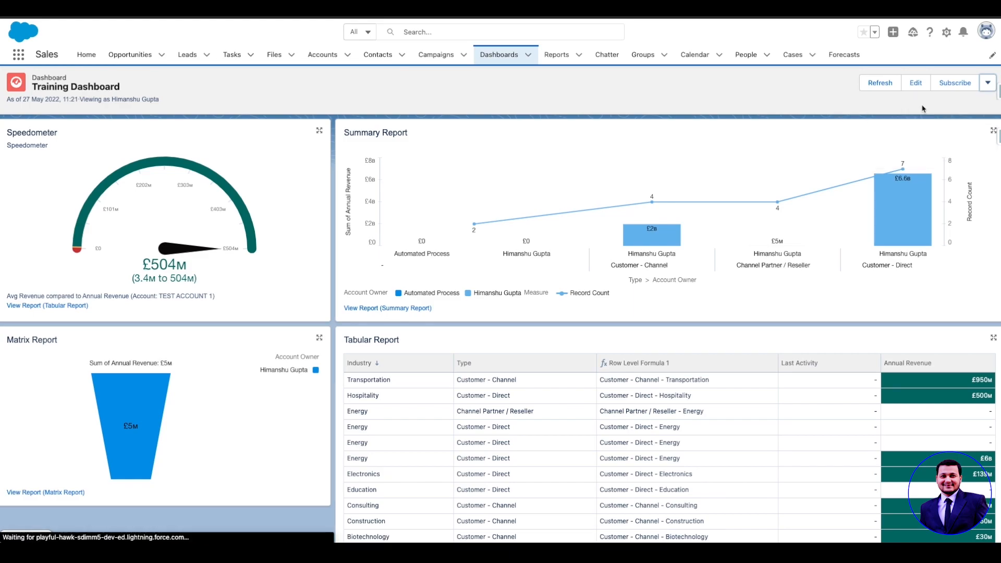
left_click(56, 531)
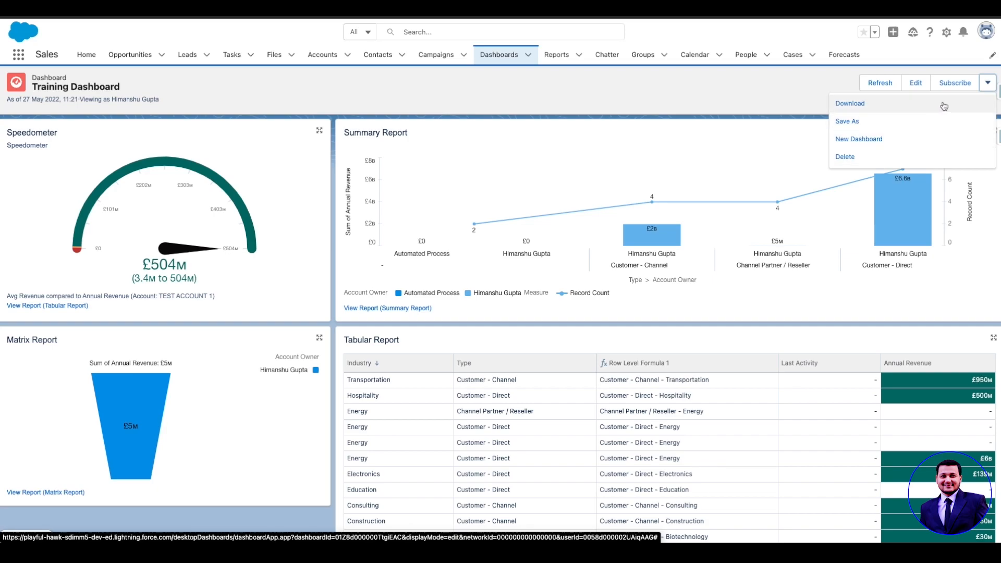
Examine the dashboard's subscription settings for frequency, days and time, and close them without saving
left_click(808, 86)
left_click(955, 82)
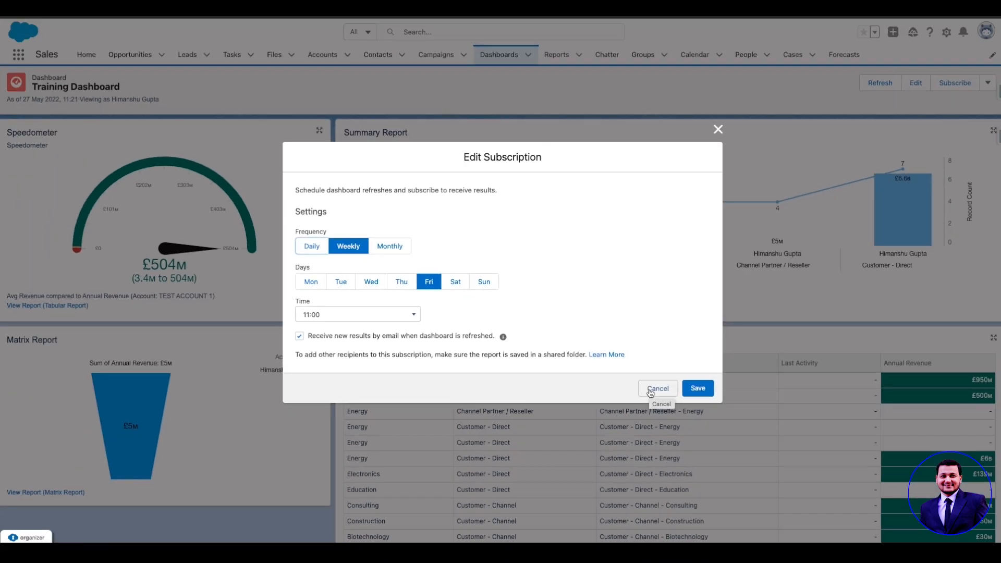
left_click(658, 389)
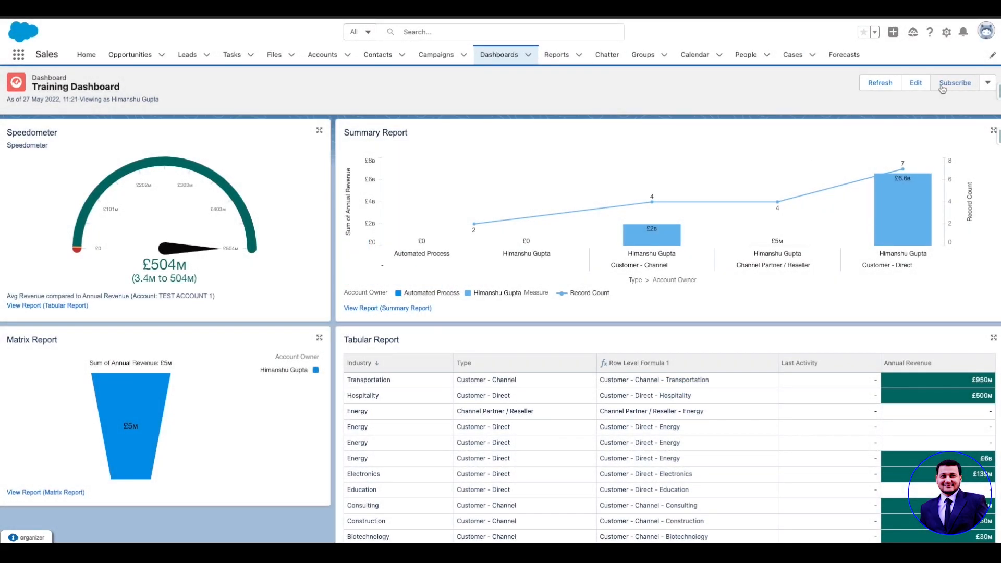
Reopen the dashboard for editing and set its properties to be viewed as the dashboard viewer
left_click(916, 82)
left_click(909, 77)
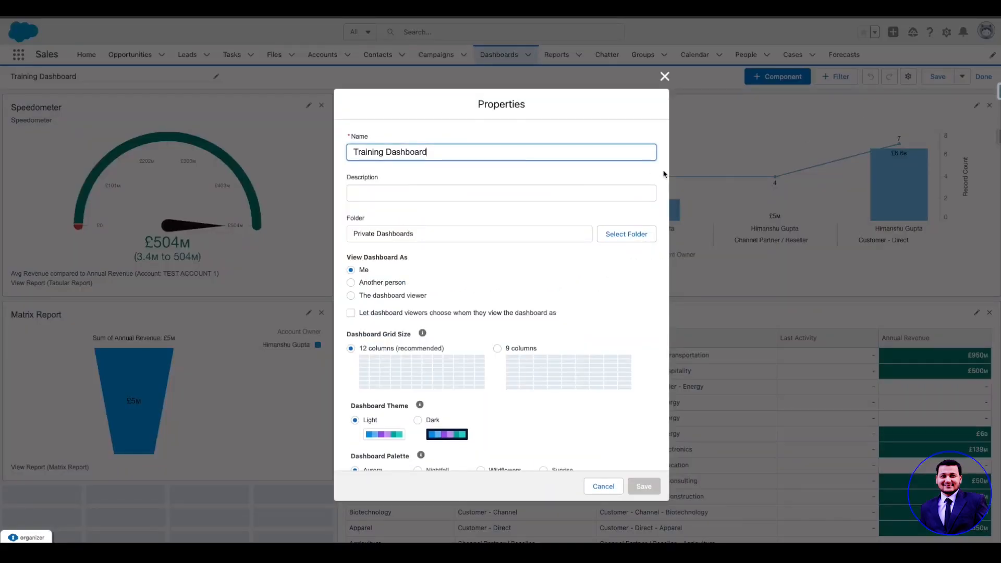
left_click(661, 77)
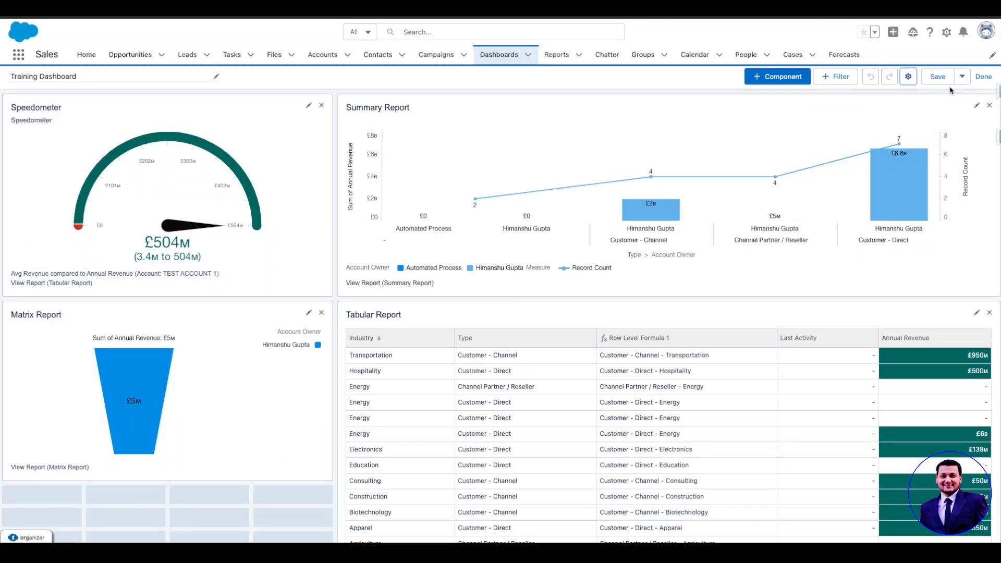
left_click(907, 78)
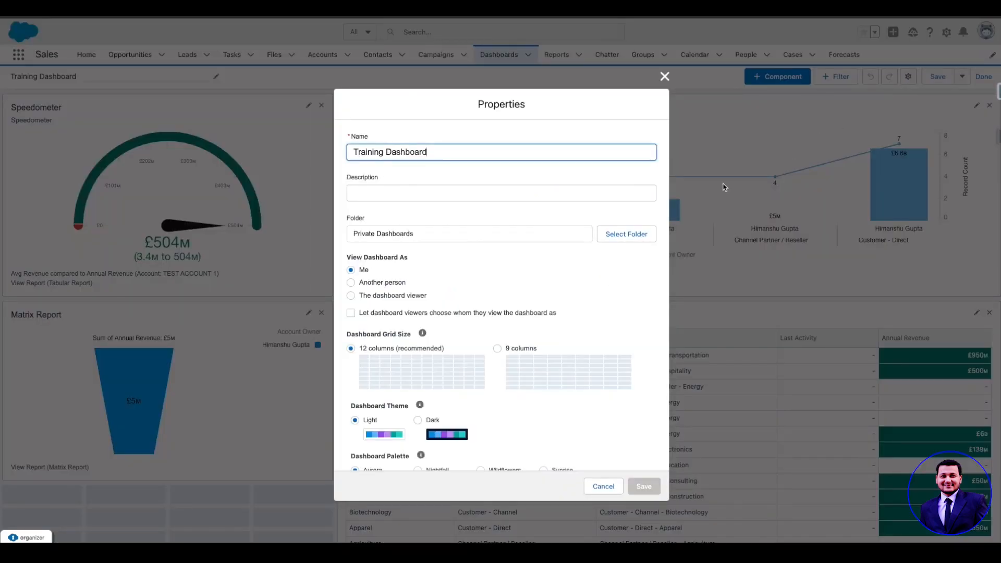
left_click_drag(326, 253, 415, 259)
left_click(415, 259)
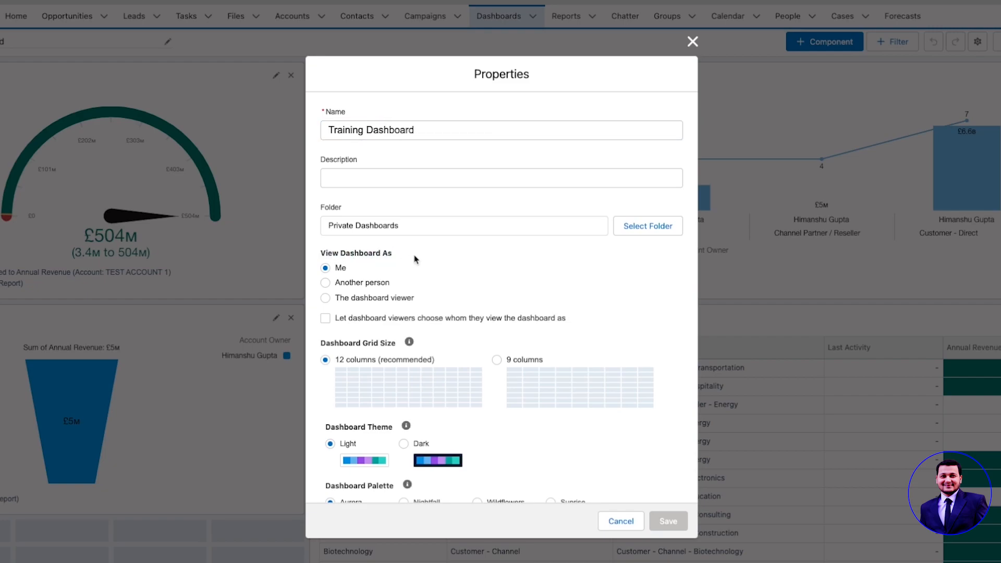
left_click(347, 283)
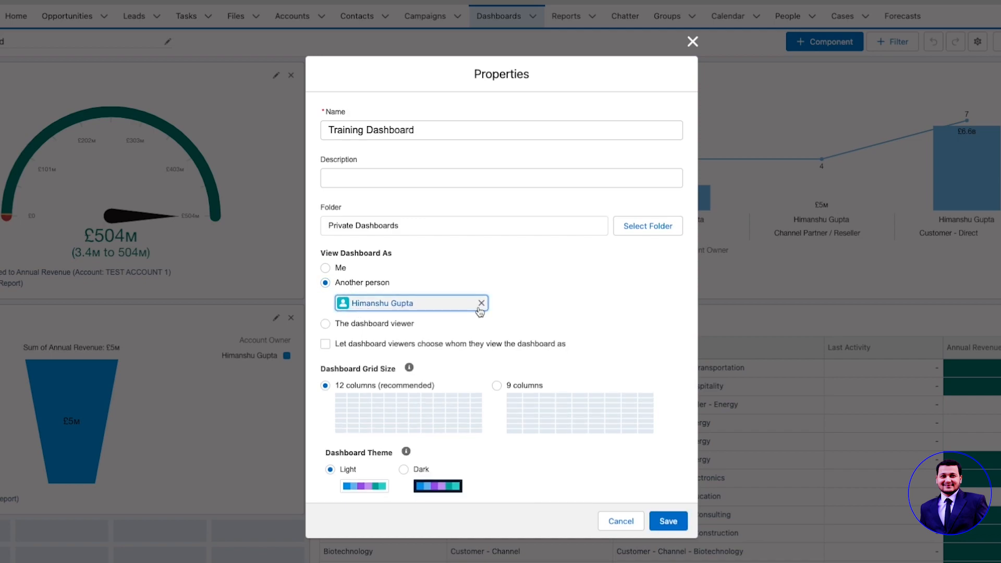
left_click(387, 326)
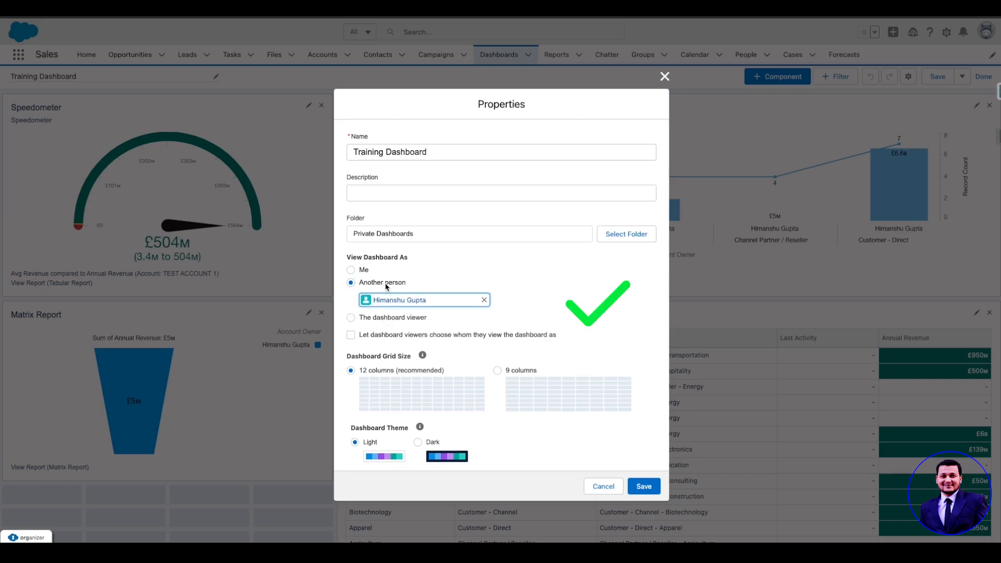
left_click(381, 317)
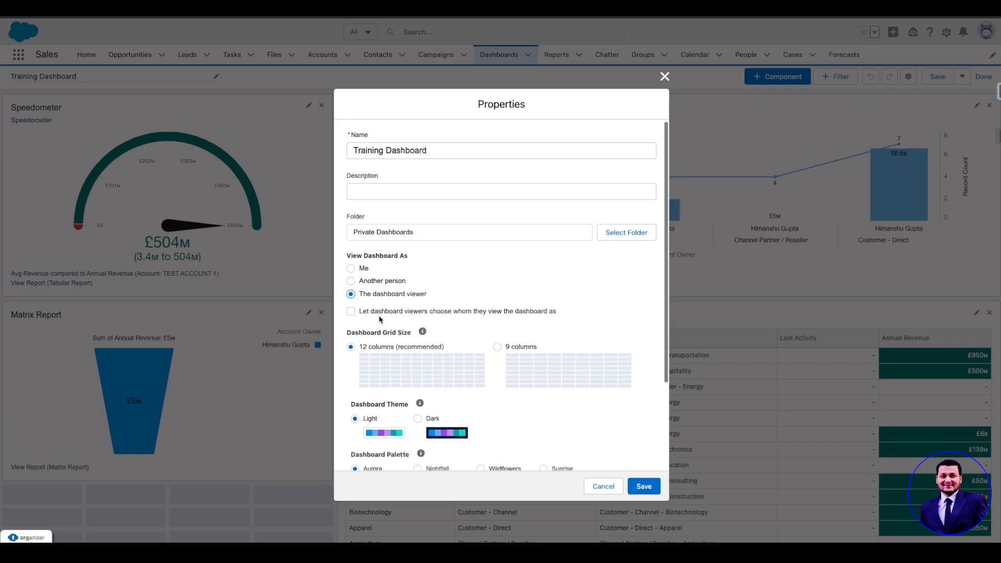
Set the dashboard theme to Dark and the palette to Sunrise after trying Nightfall and Wildflowers
scroll(509, 296, "down", 3)
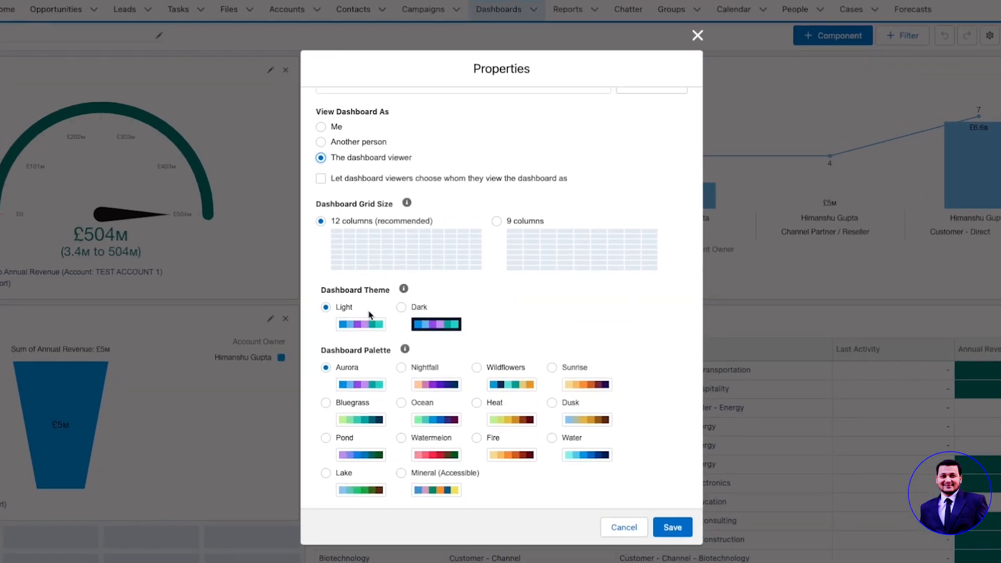
left_click(400, 308)
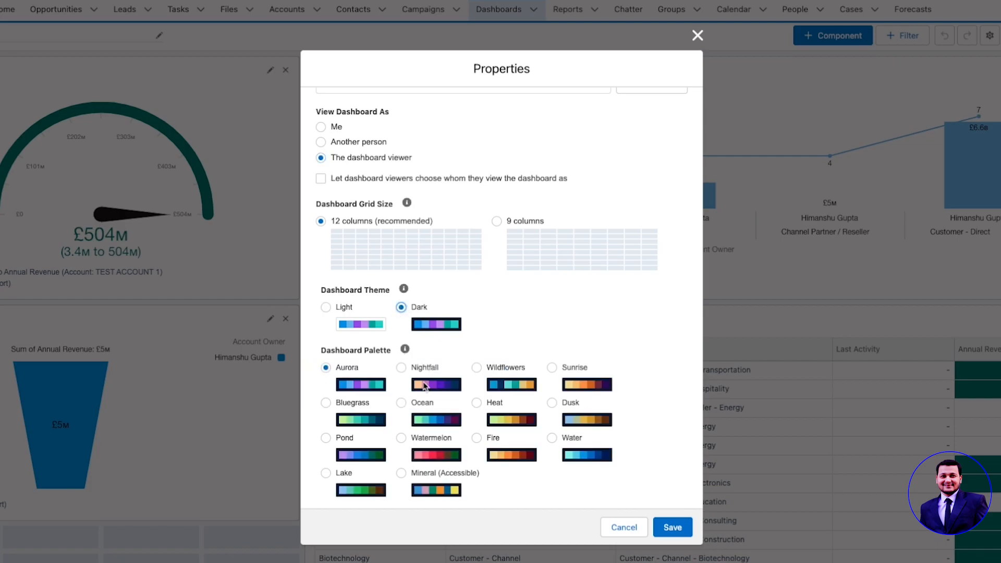
left_click(401, 368)
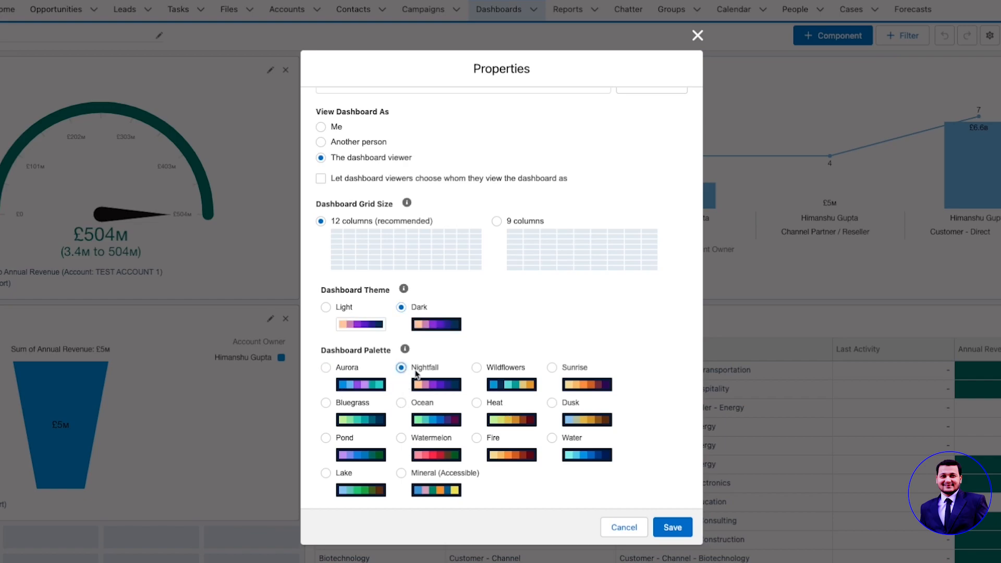
left_click(476, 367)
left_click(575, 370)
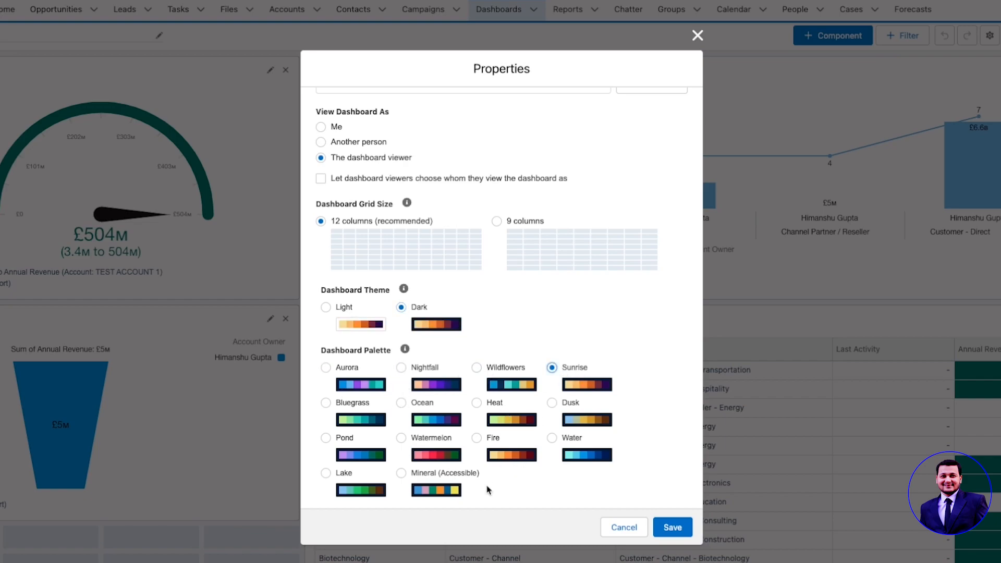
Try the 9-column grid size, return to 12 columns and save the dashboard properties
scroll(488, 490, "up", 1)
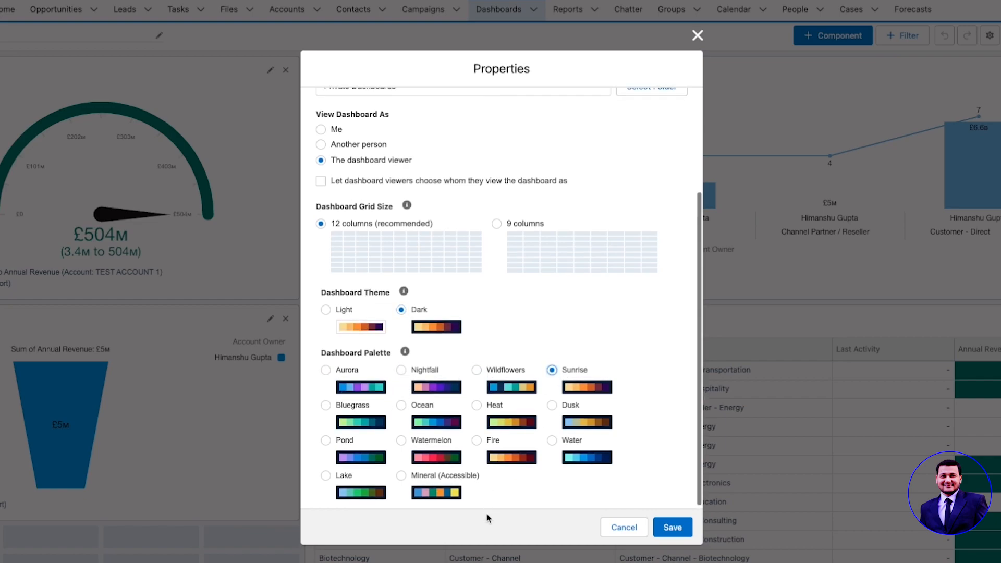
left_click(495, 224)
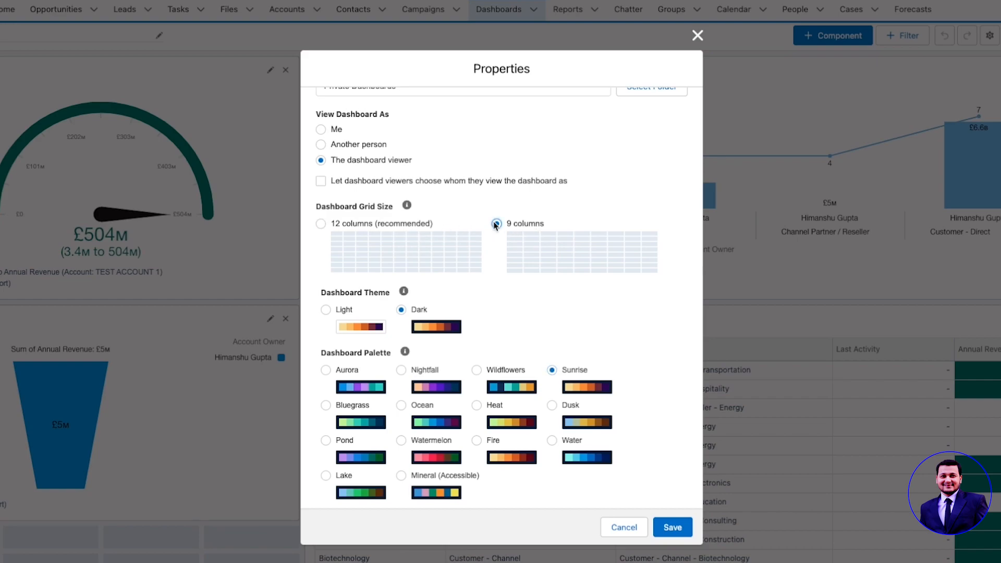
left_click(348, 225)
scroll(586, 260, "up", 2)
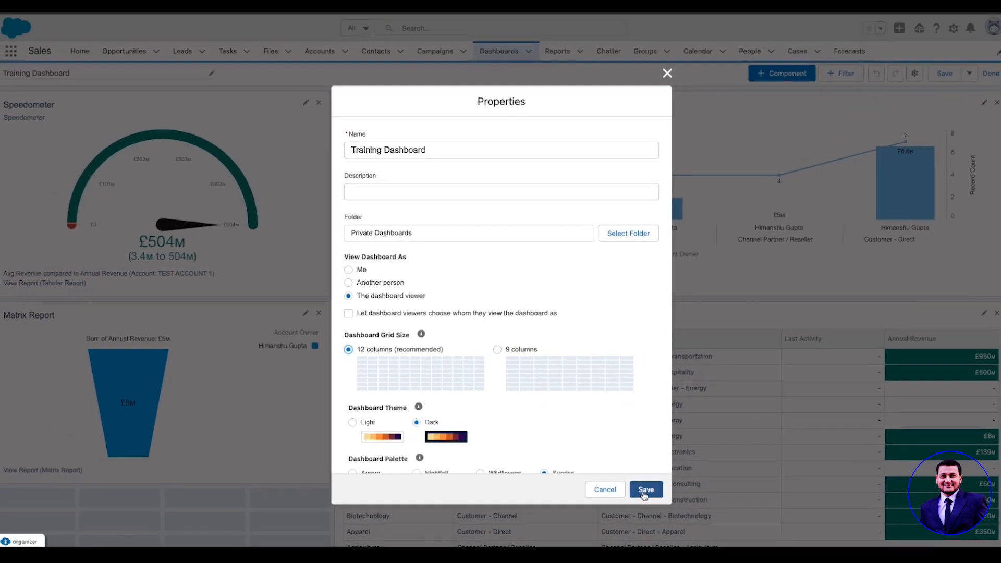
left_click(645, 489)
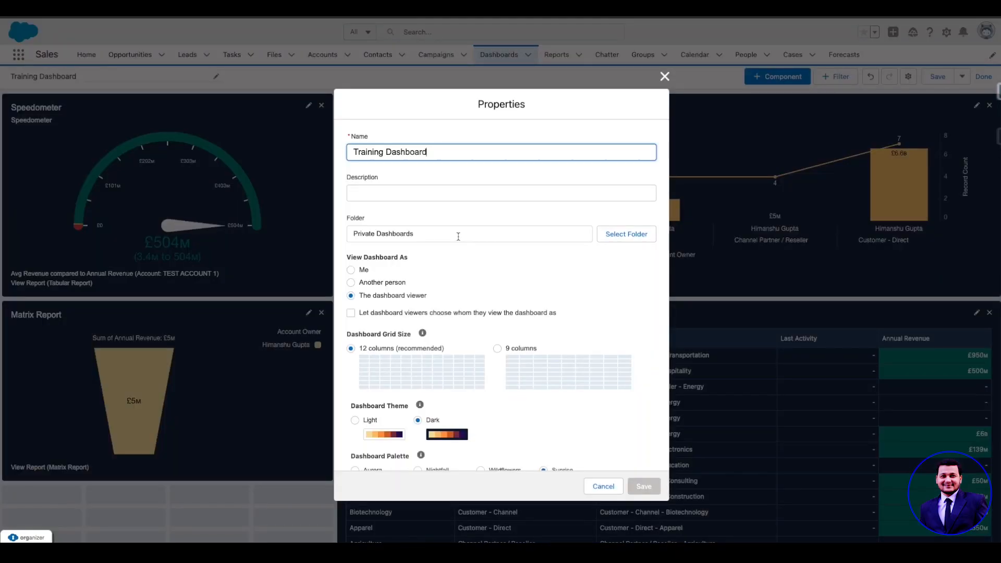
Create a new dashboard folder from the properties with the label and unique name TEST
left_click(458, 236)
left_click(598, 238)
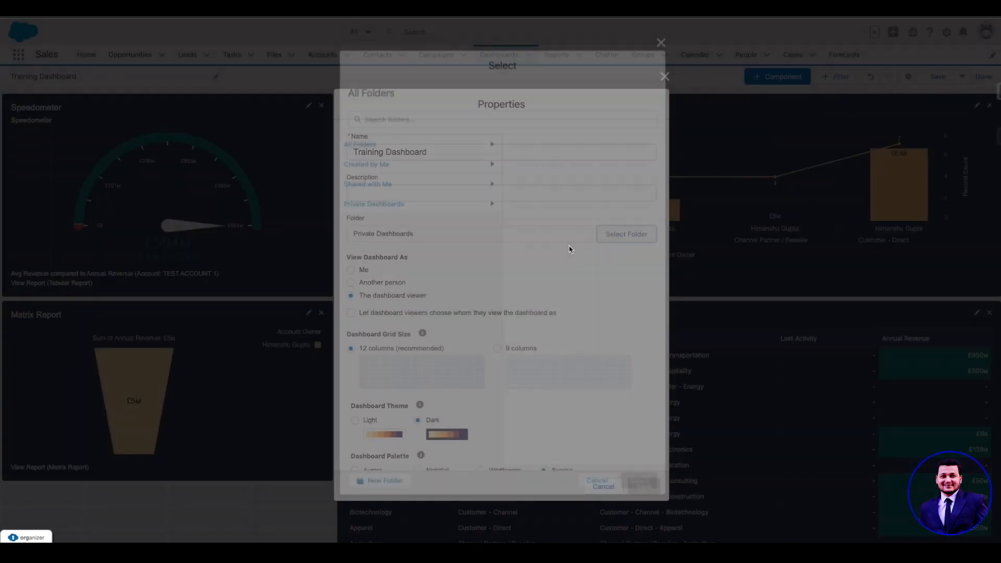
left_click(365, 485)
type("T")
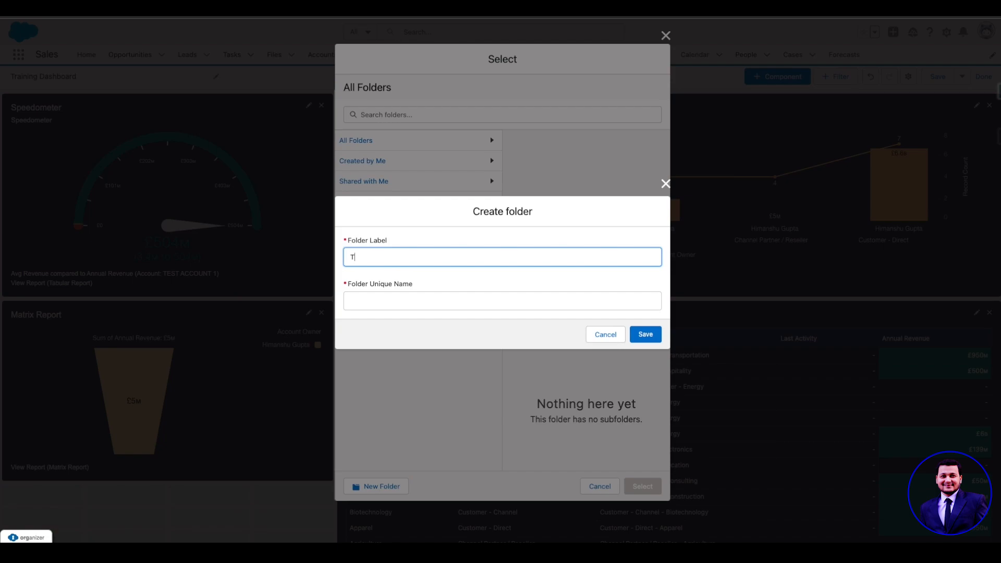
type("EST")
key("Tab")
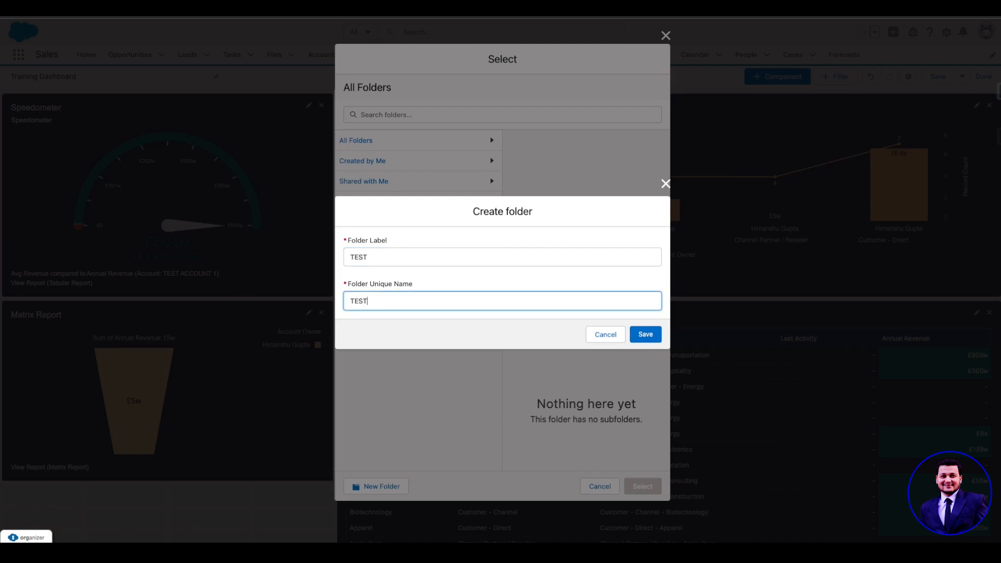
left_click(646, 335)
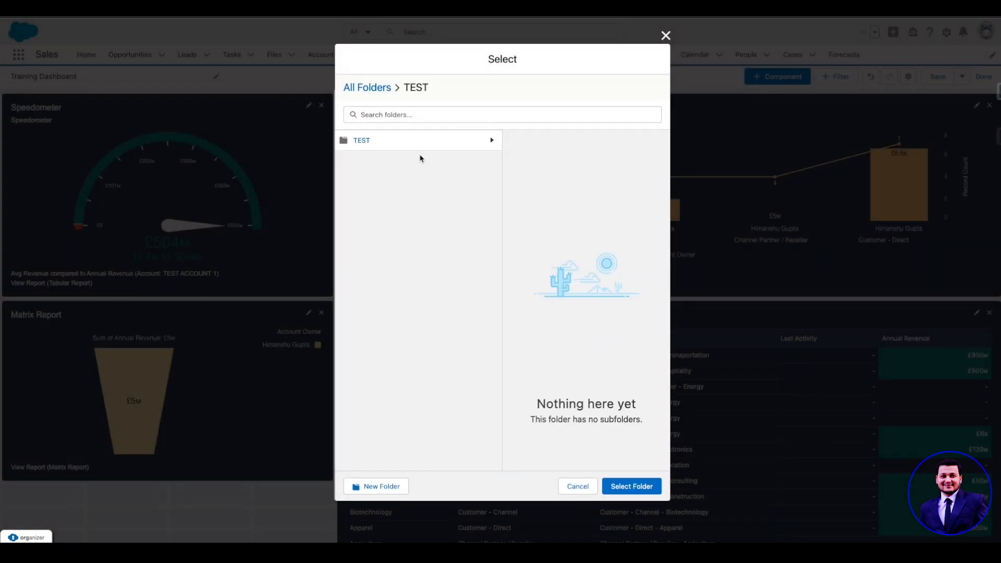
Assign the dashboard to the TEST folder, save the properties and the dashboard, and finish editing
left_click(611, 480)
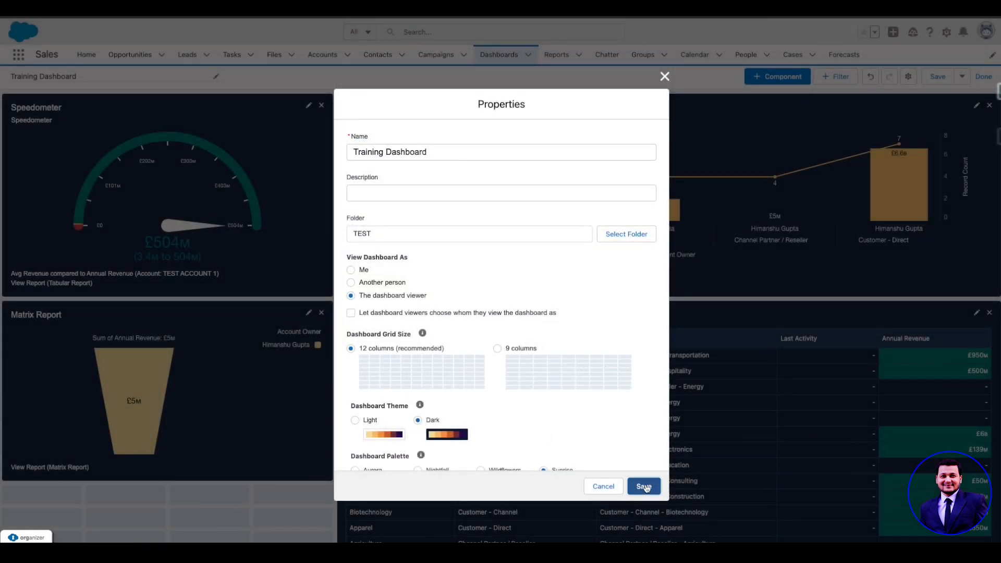
left_click(645, 485)
left_click(933, 77)
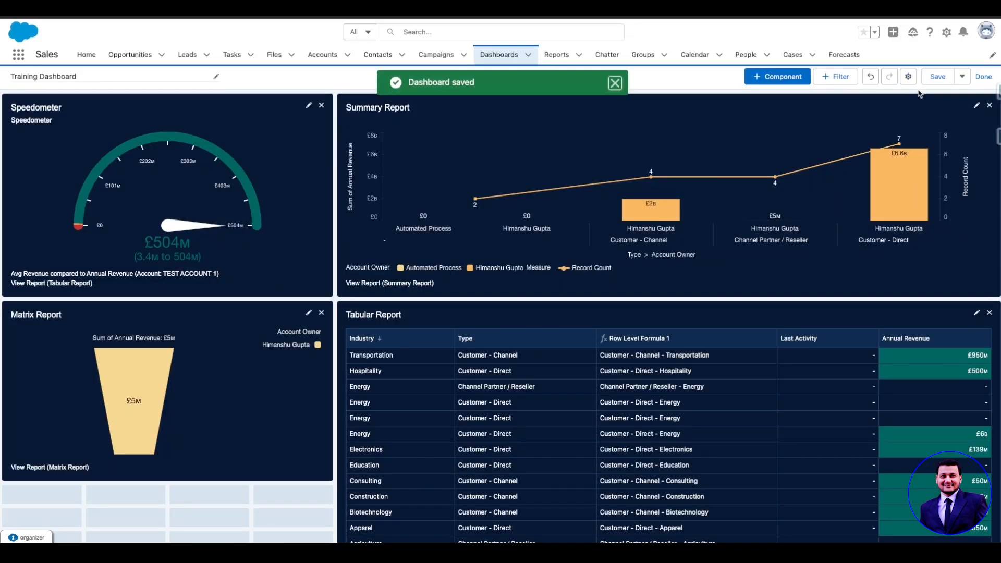
left_click(983, 77)
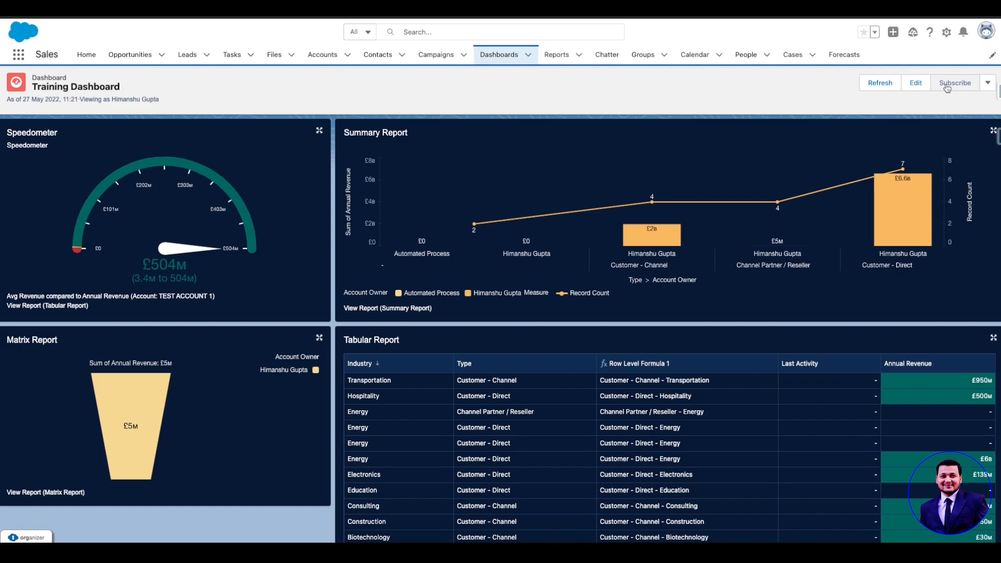
Open the dashboard's subscription settings and review the available refresh times and the email recipients, leaving the 11:00 time selected
left_click(948, 87)
left_click(334, 286)
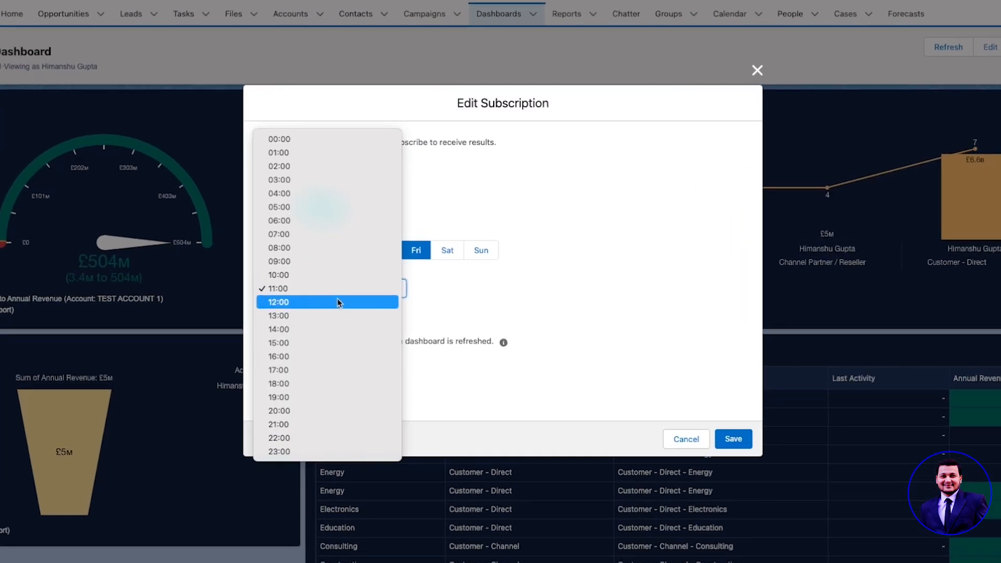
left_click(346, 289)
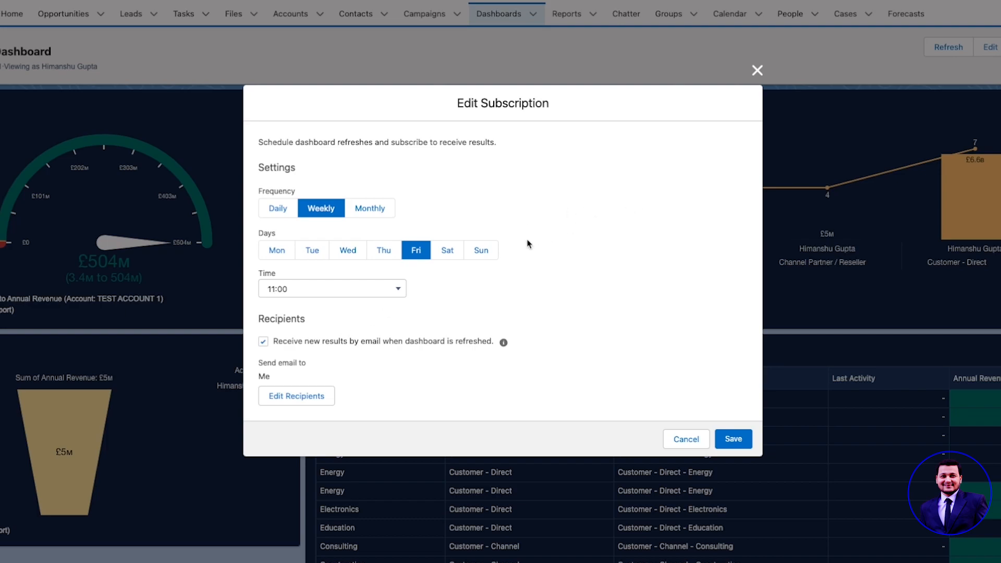
left_click(305, 396)
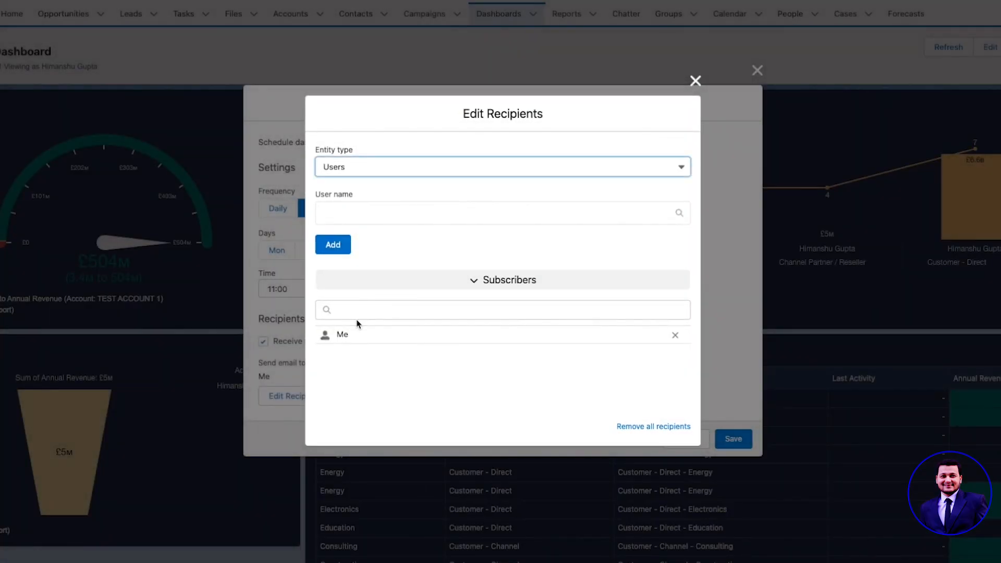
left_click(696, 80)
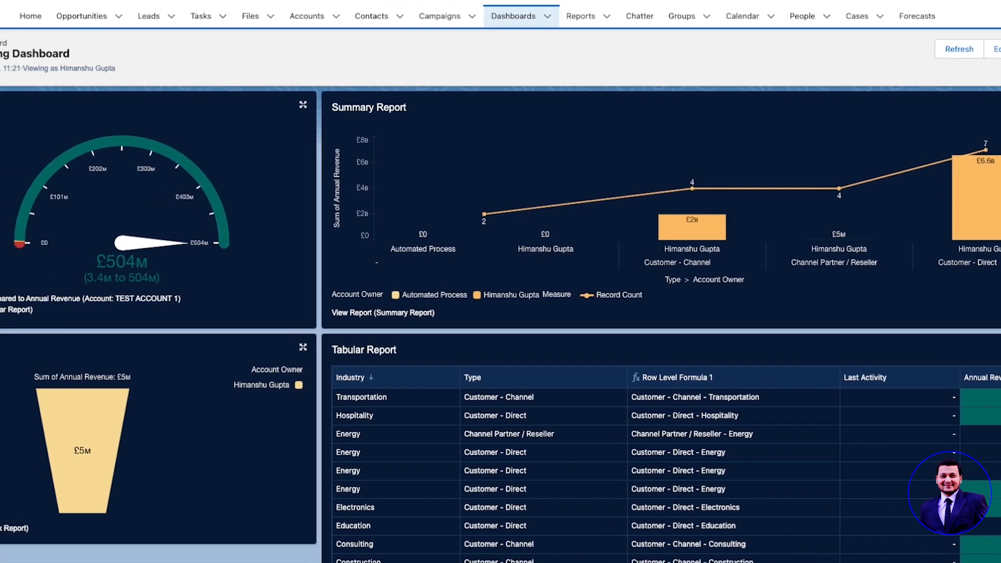
Check the dashboard's last refresh date and running user, and look over all of its components
left_click_drag(4, 69, 197, 77)
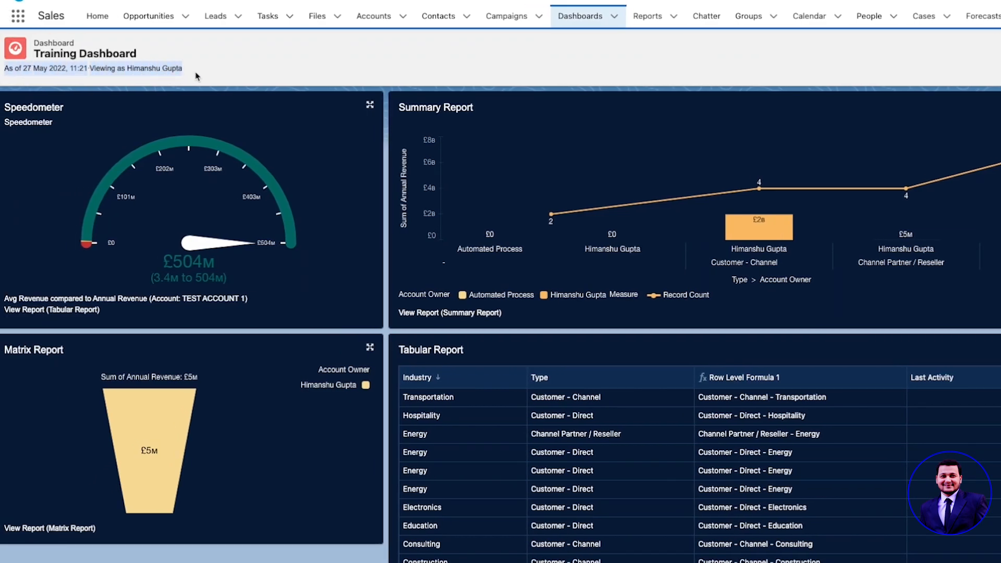
left_click(47, 78)
left_click_drag(23, 69, 181, 67)
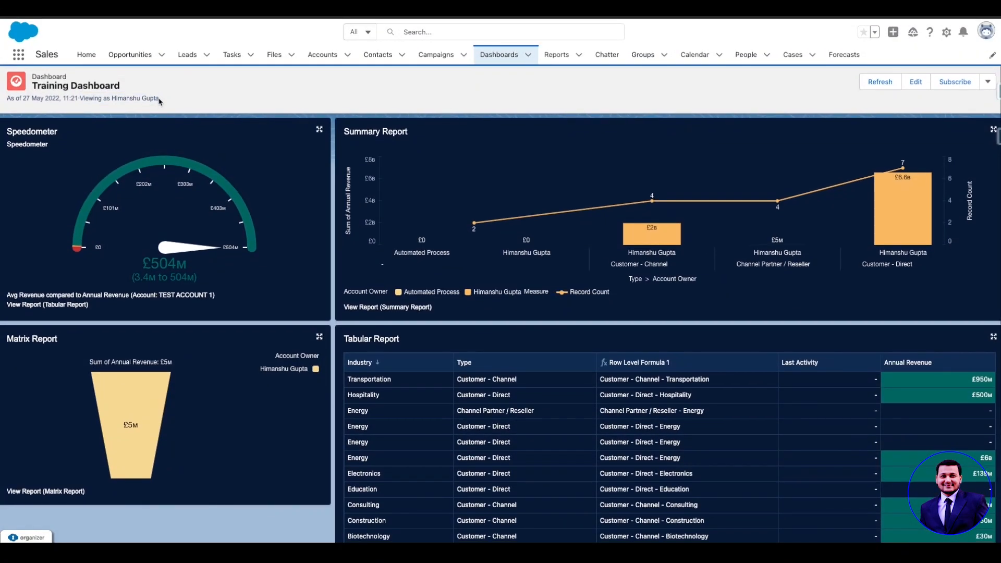
scroll(435, 248, "down", 3)
scroll(375, 253, "up", 3)
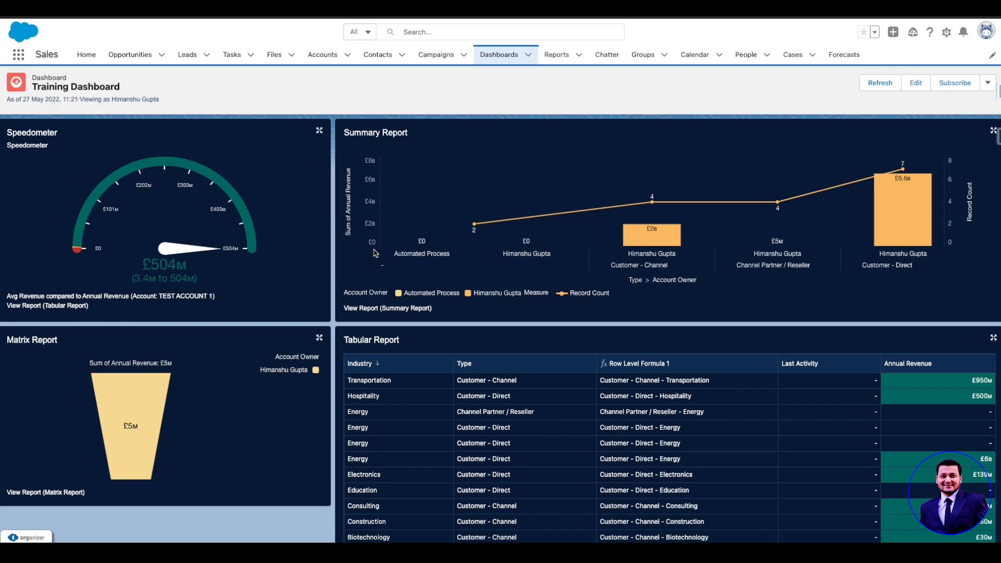
scroll(323, 326, "down", 3)
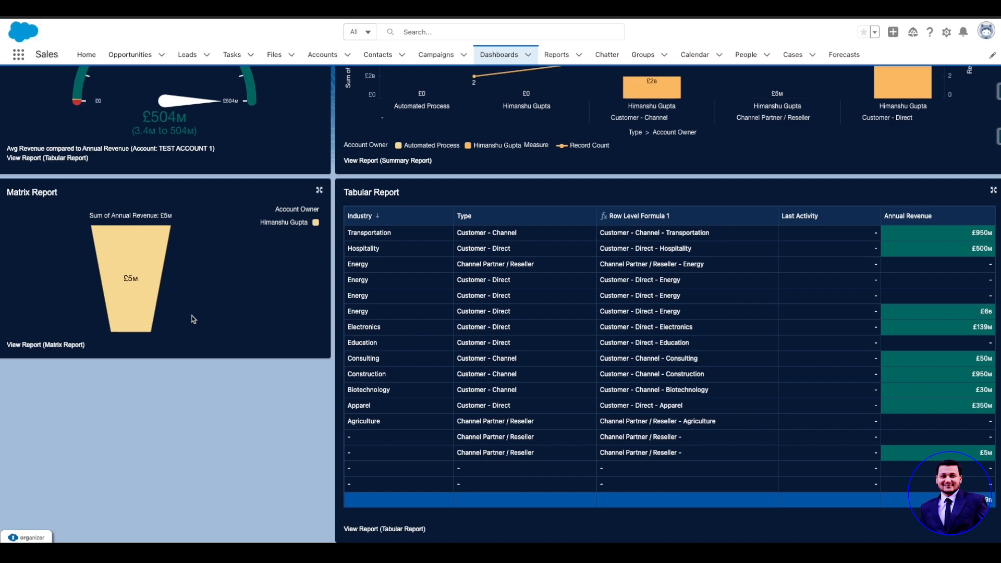
scroll(338, 358, "up", 3)
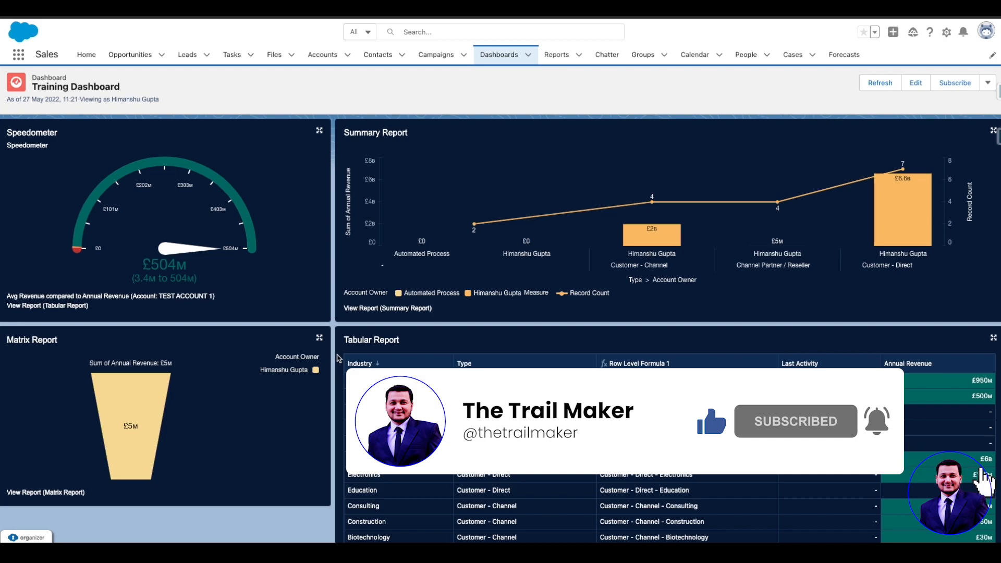
scroll(311, 408, "down", 3)
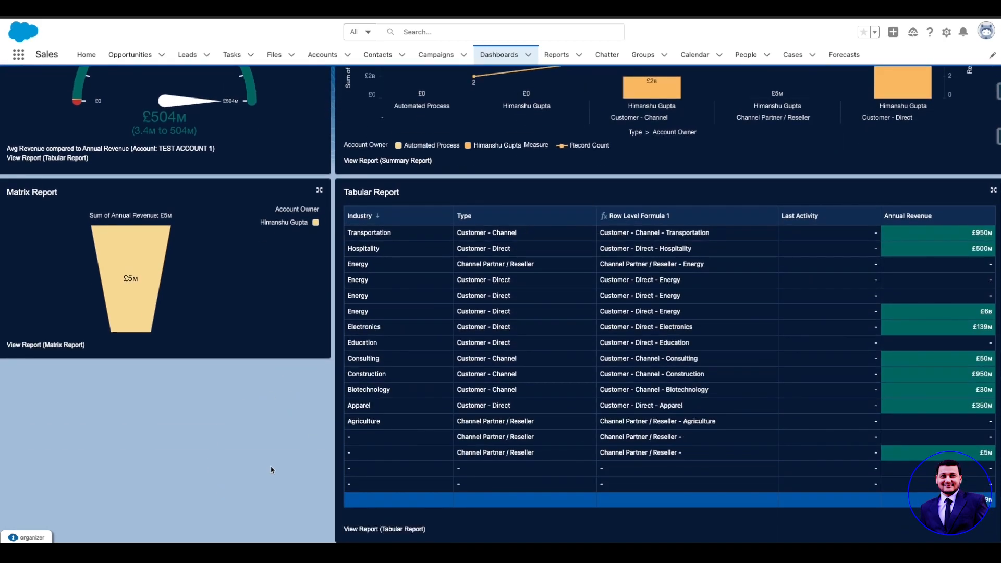
scroll(230, 407, "up", 3)
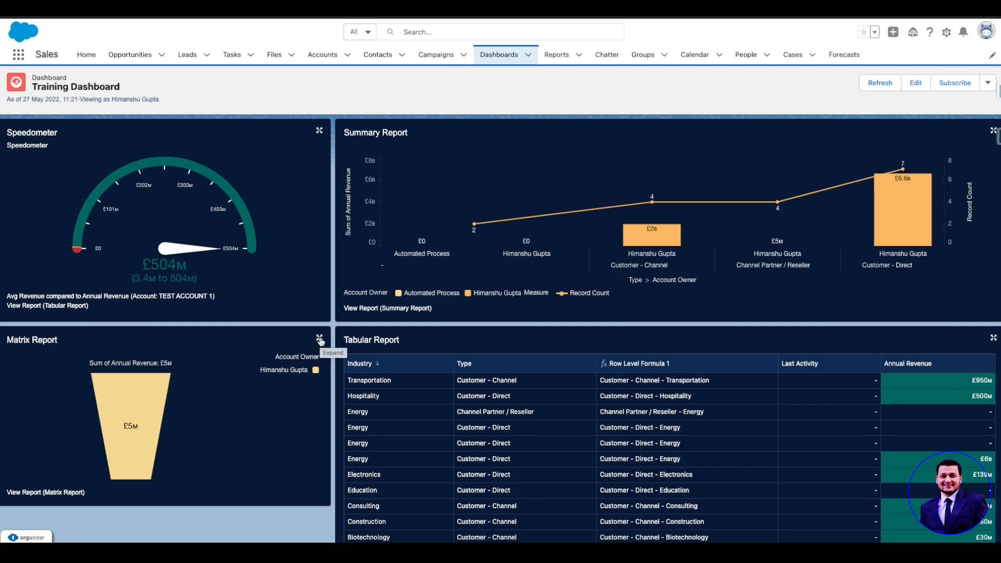
Expand the Matrix Report component, page through the other enlarged components, close the view and open the Matrix Report's source report
left_click(320, 340)
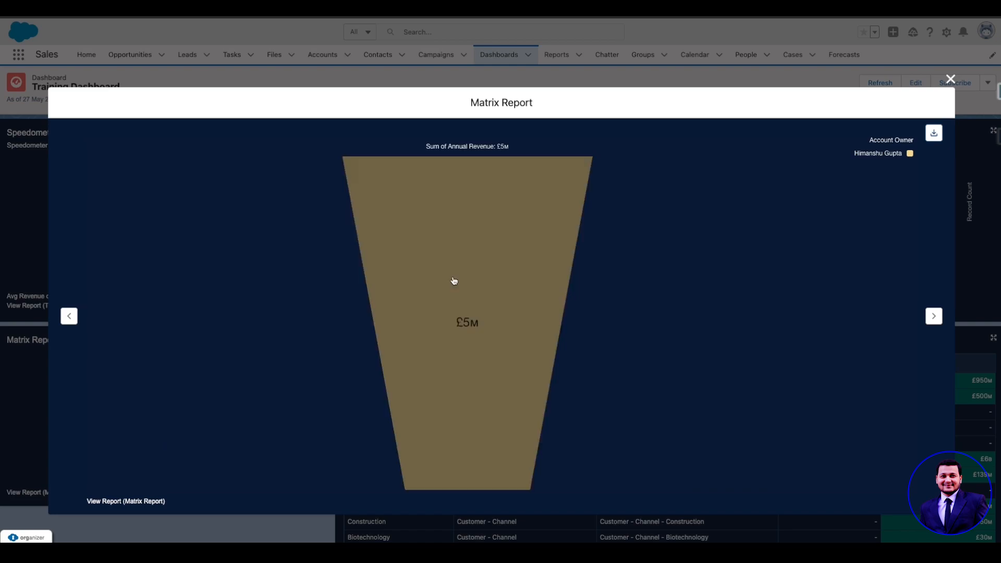
left_click(933, 317)
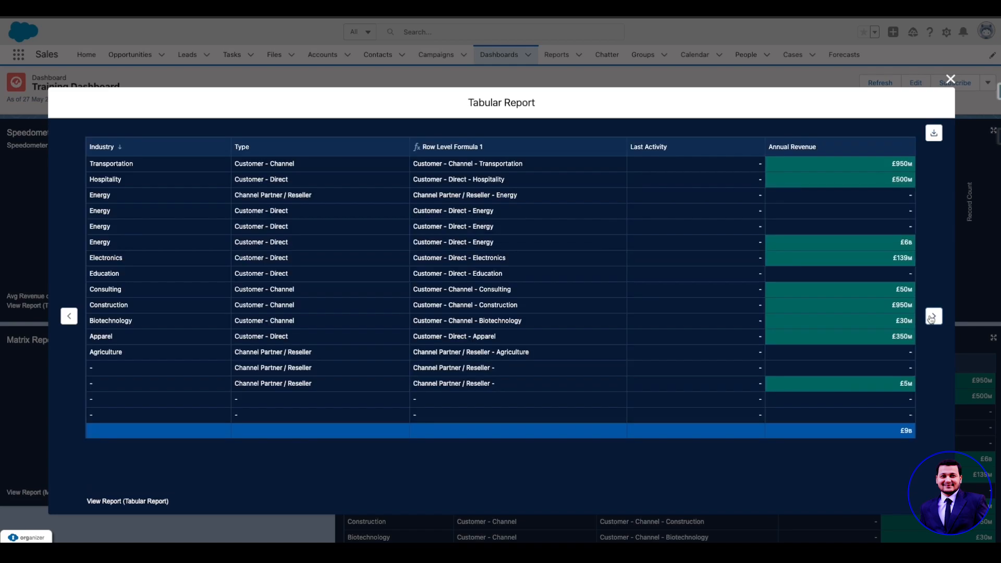
left_click(933, 317)
left_click(932, 316)
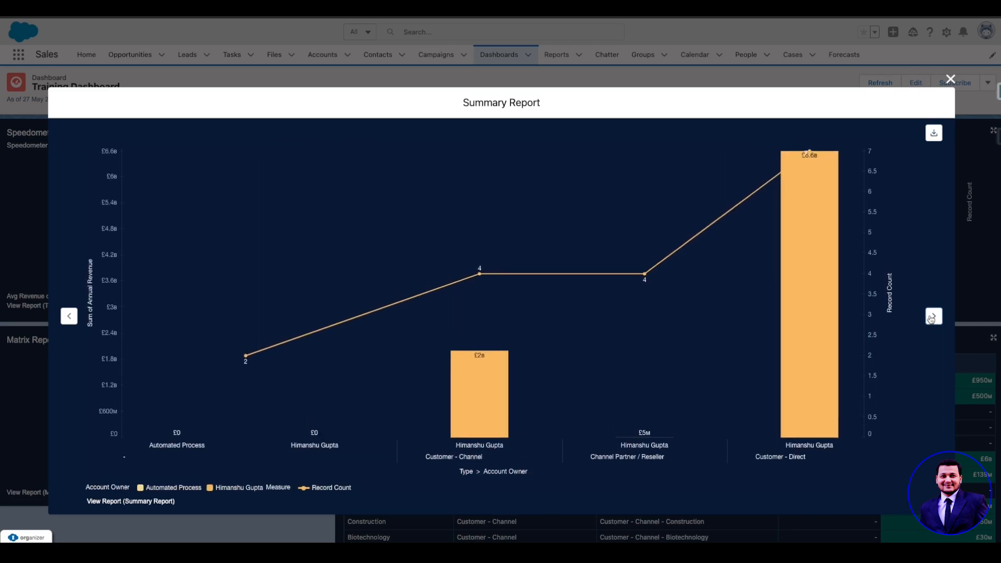
left_click(950, 79)
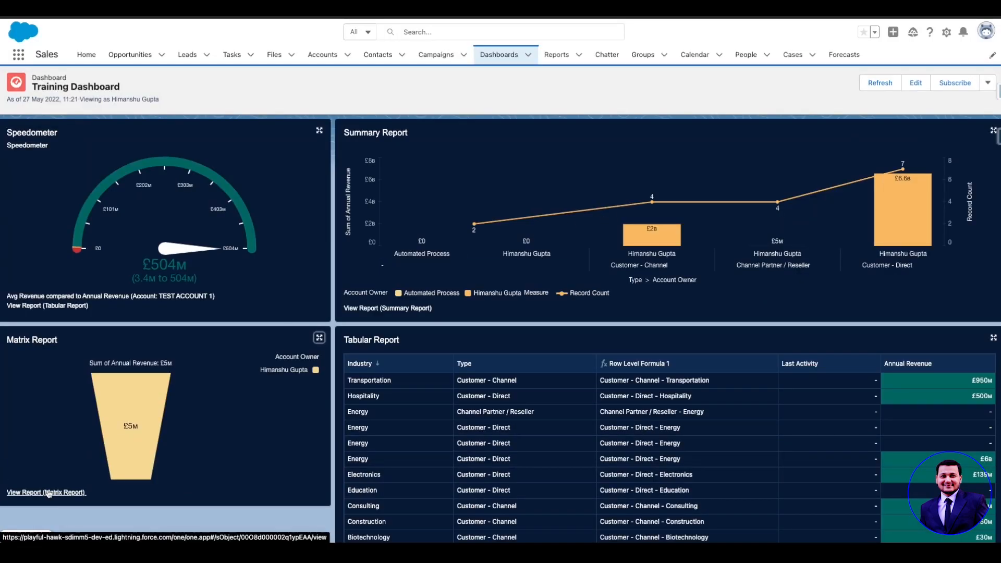
left_click(48, 493)
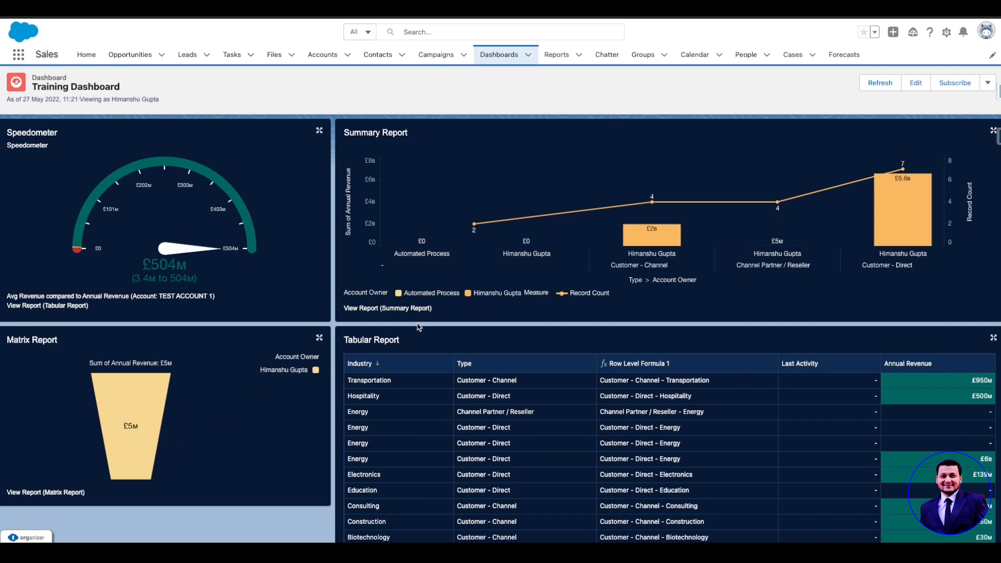
Expand the Speedometer component, download it as an image and open the downloaded Speedometer.png
left_click(319, 131)
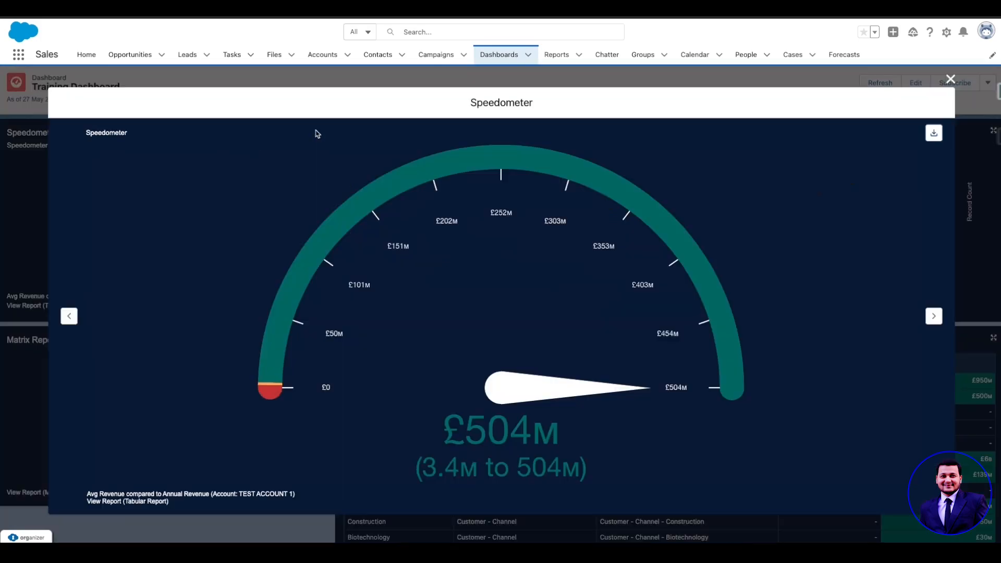
left_click(935, 134)
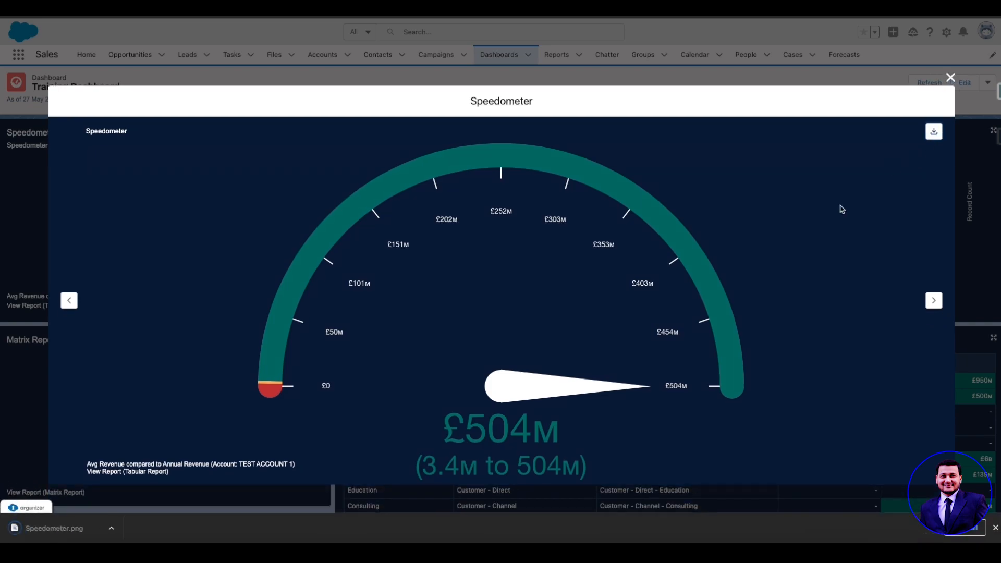
left_click(63, 532)
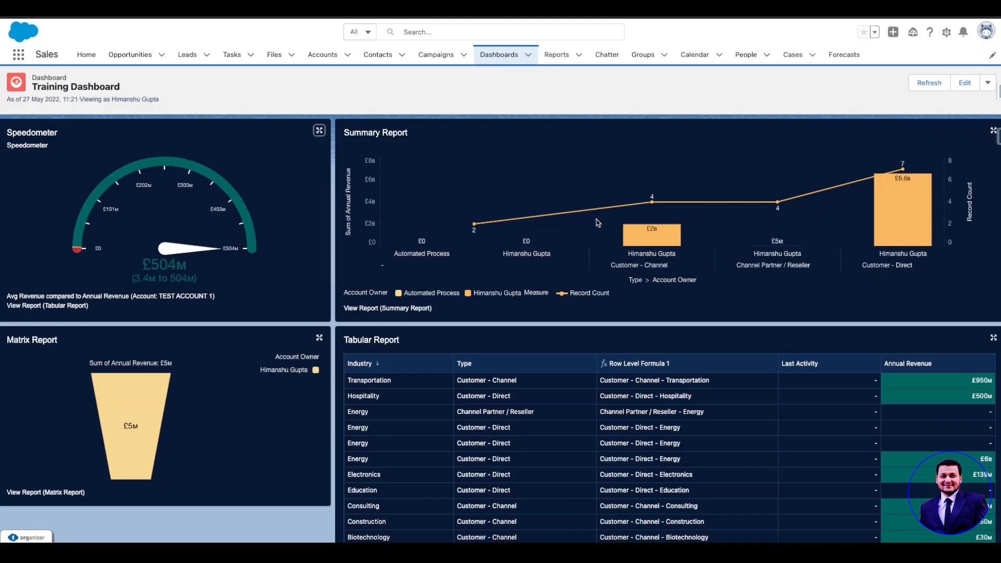
scroll(597, 223, "down", 5)
scroll(597, 223, "up", 5)
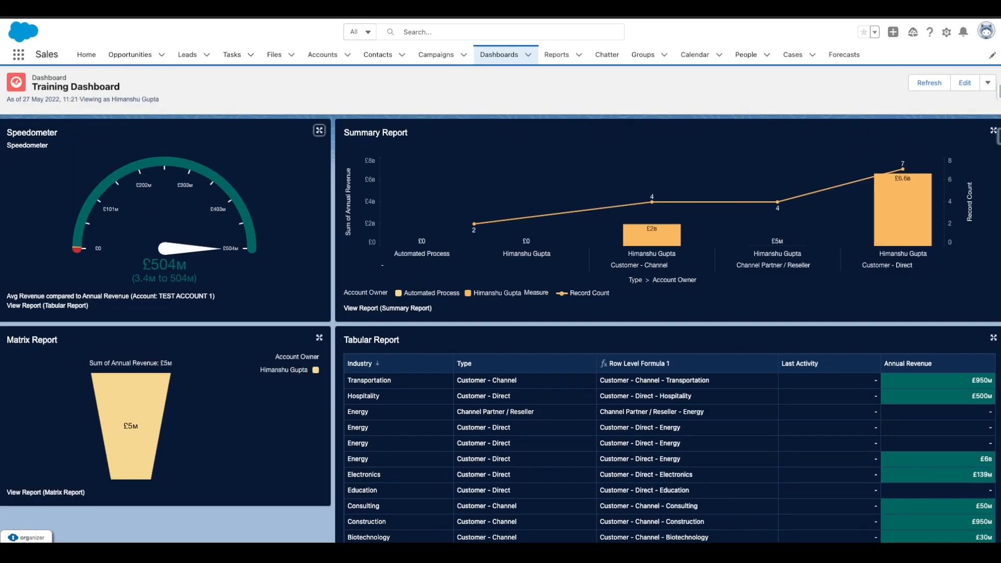